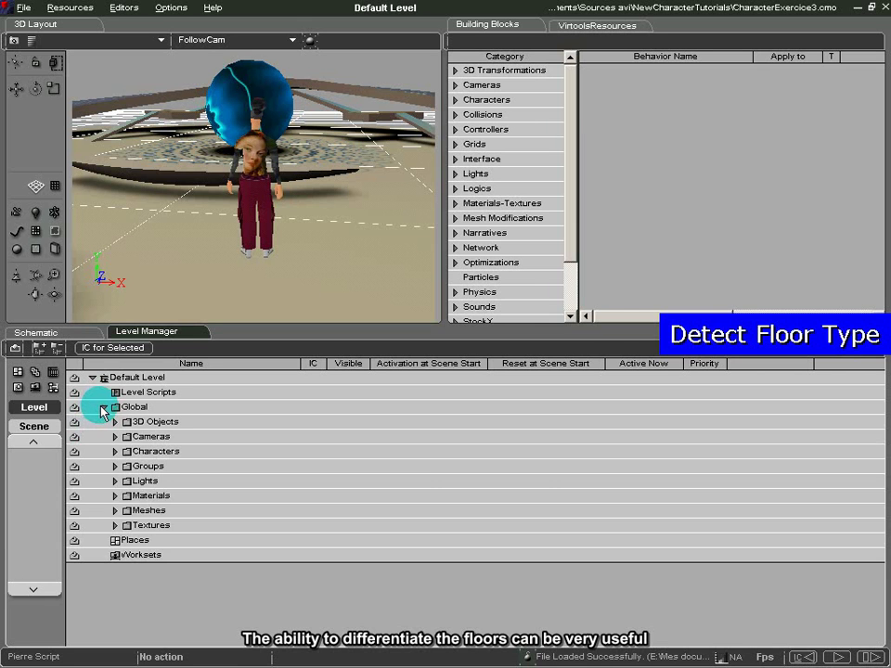
Set the Floor Type of the Minor Ramp object's Floor attribute to 1
click(114, 422)
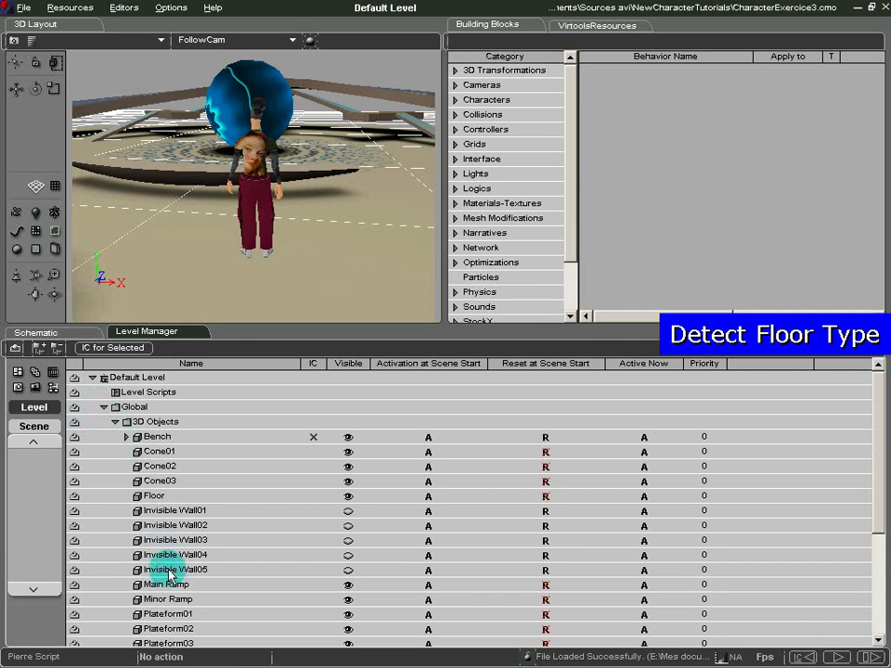
double_click(169, 598)
click(35, 434)
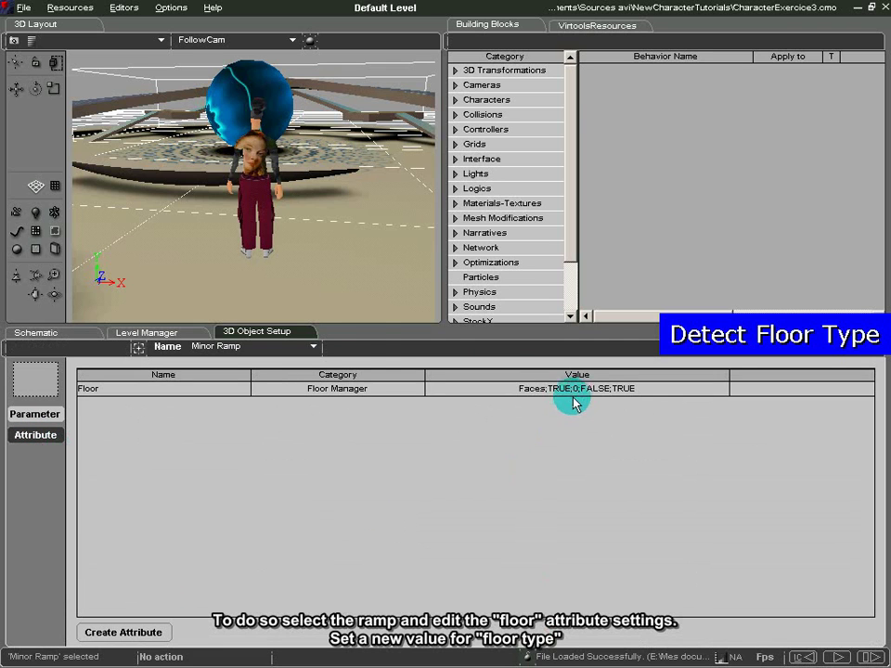
double_click(575, 390)
click(601, 395)
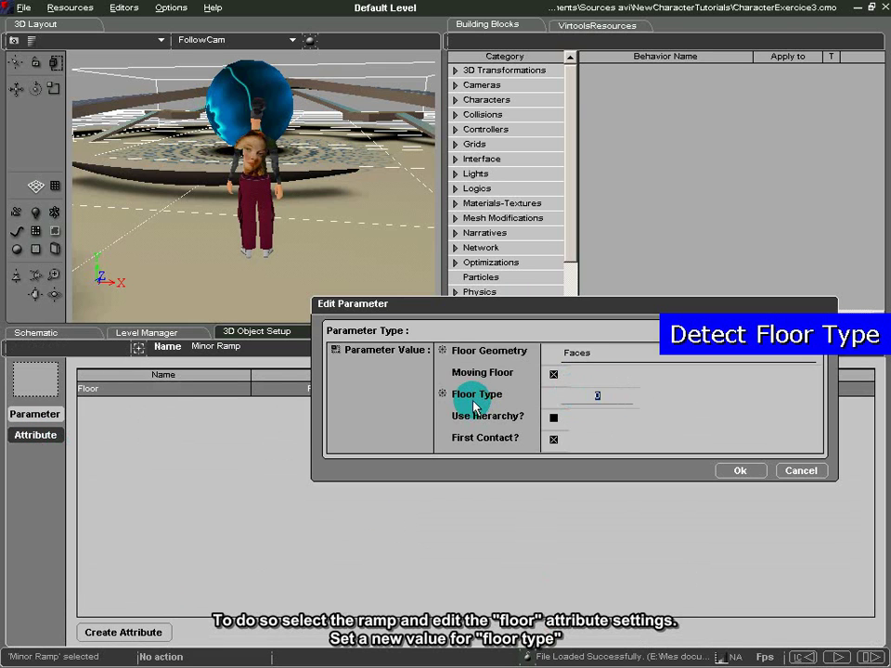
text(1)
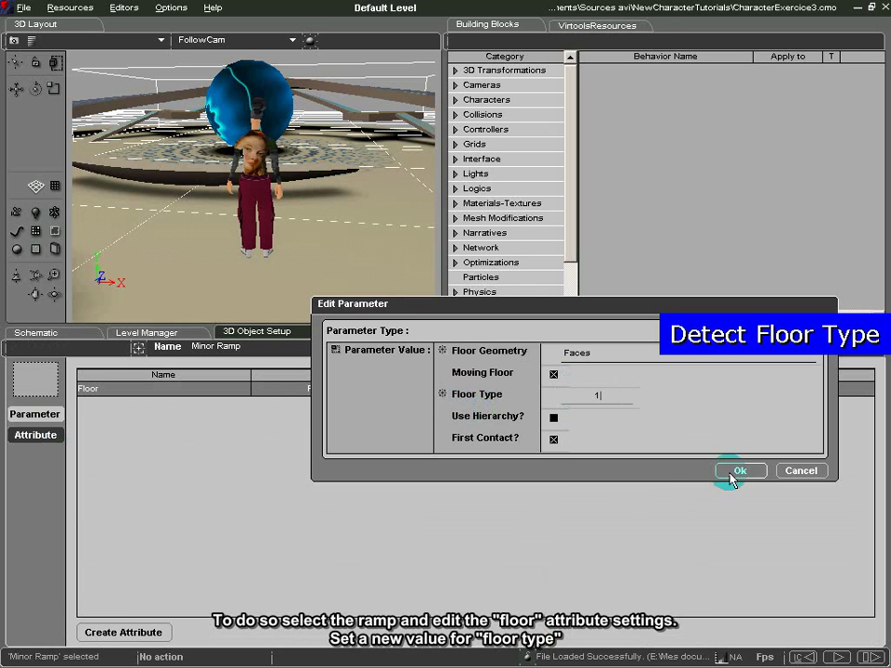
click(734, 473)
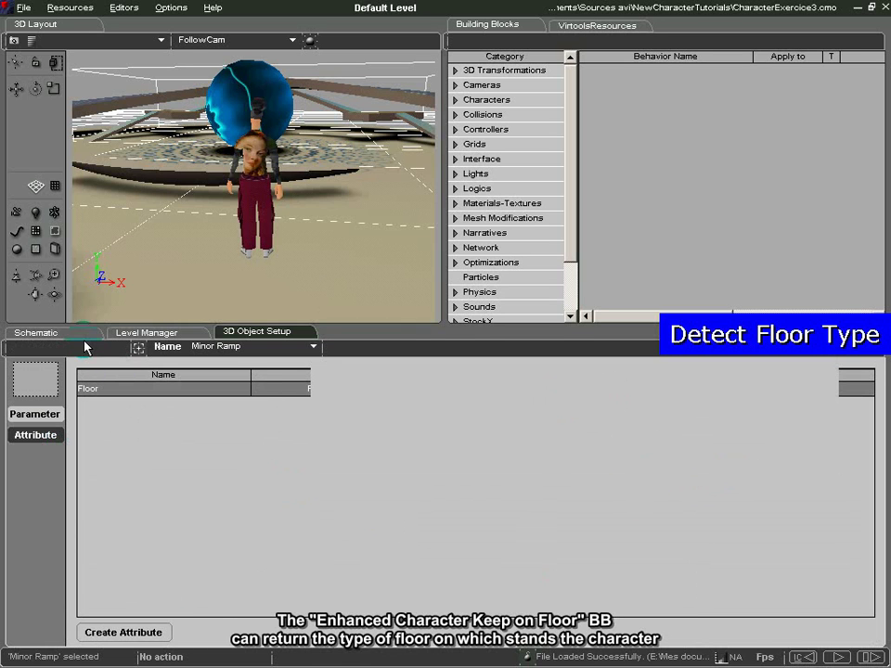
Copy the Floor Type output of Character Keep On Floor V2 and paste it as a shortcut into the Management Script
click(81, 334)
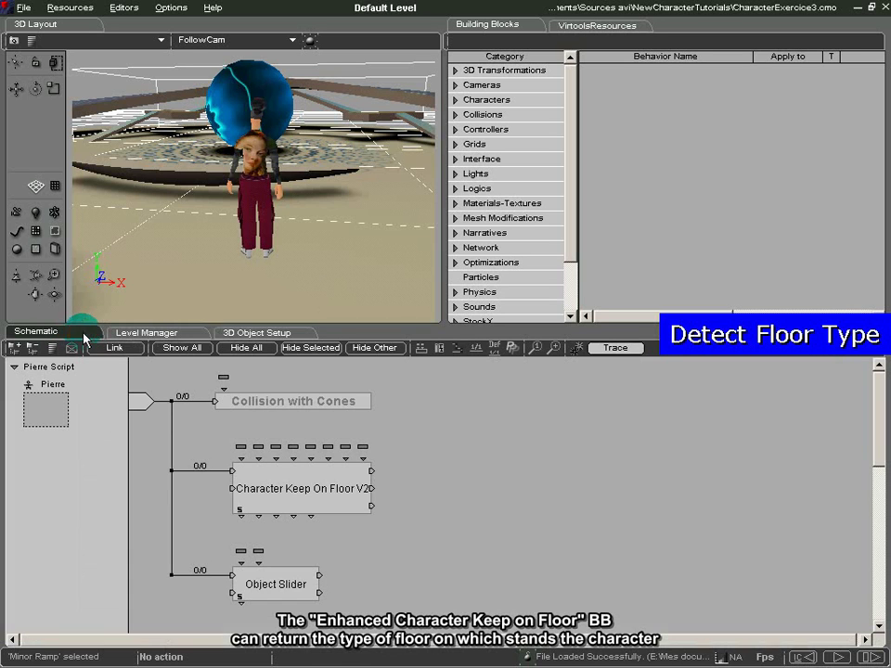
right_click(259, 522)
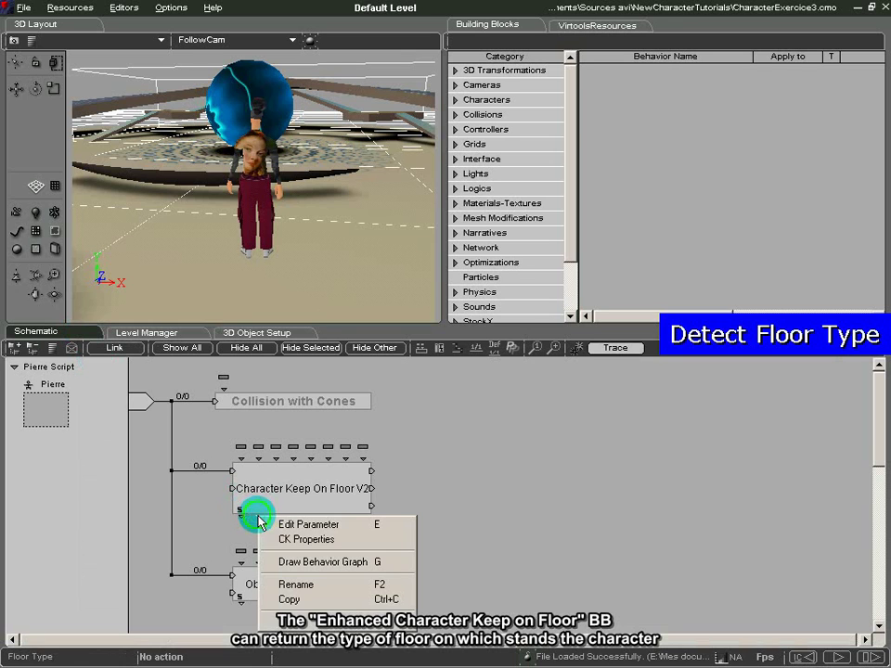
click(289, 602)
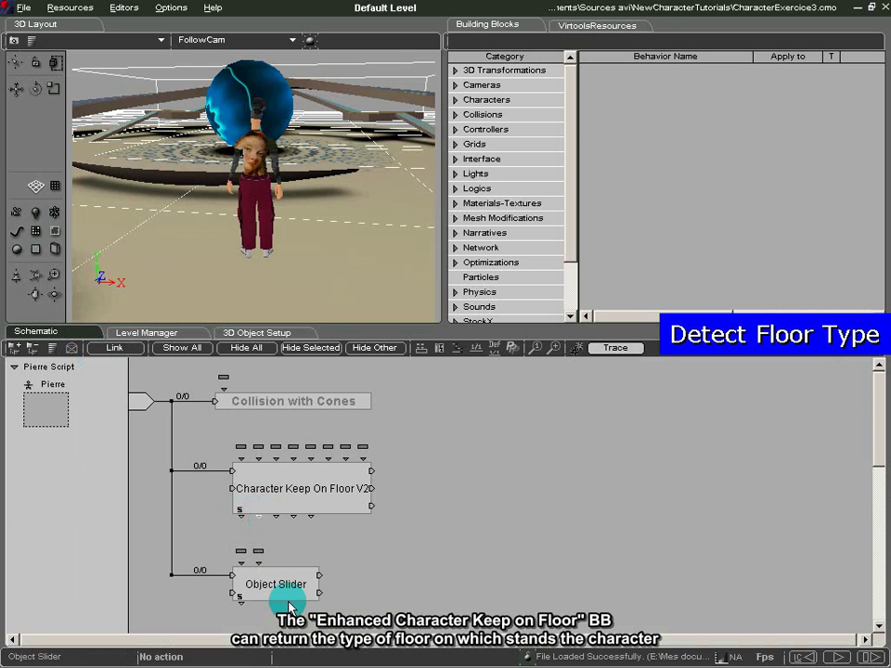
click(877, 444)
drag(877, 444, 865, 616)
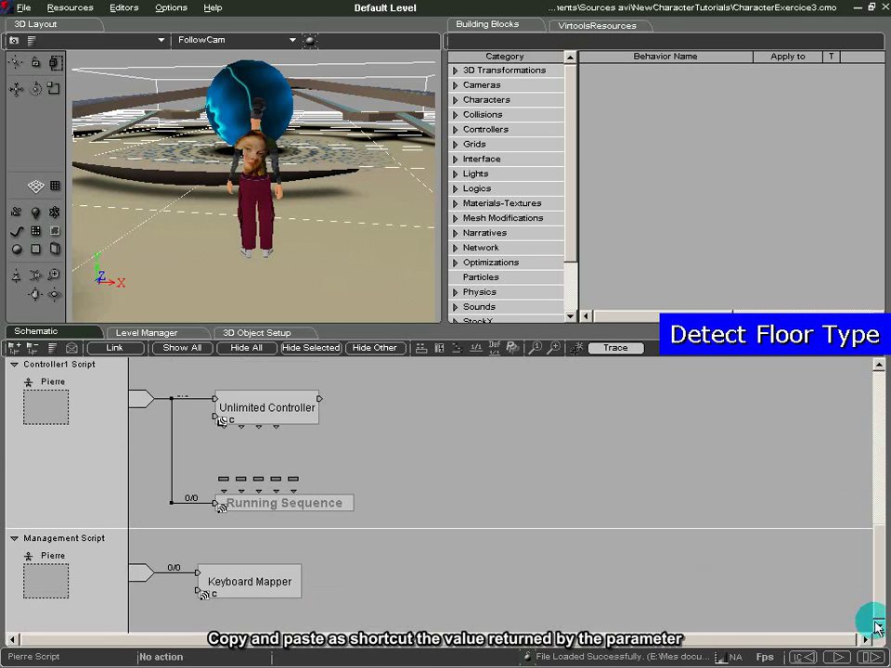
click(363, 569)
right_click(363, 569)
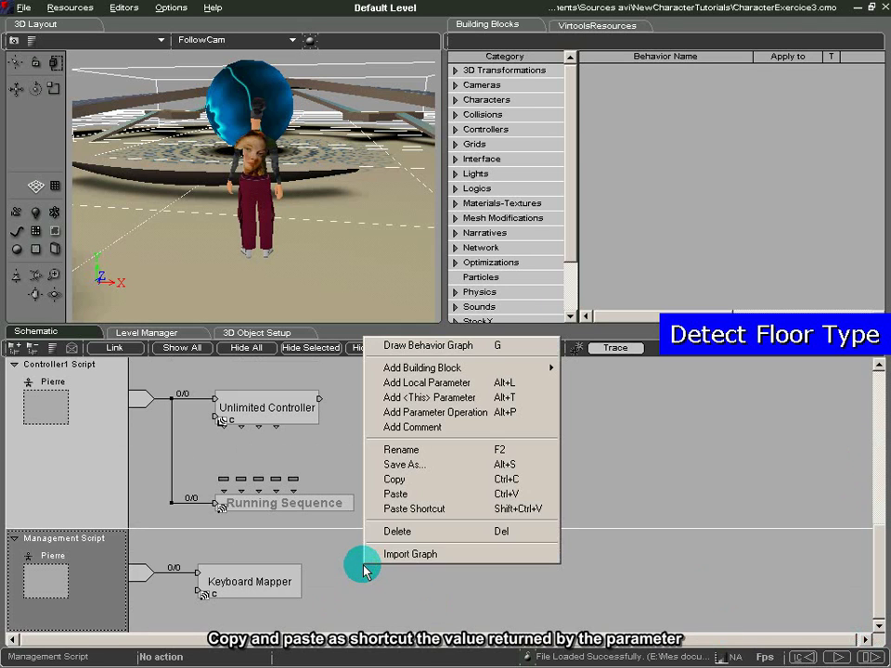
click(411, 512)
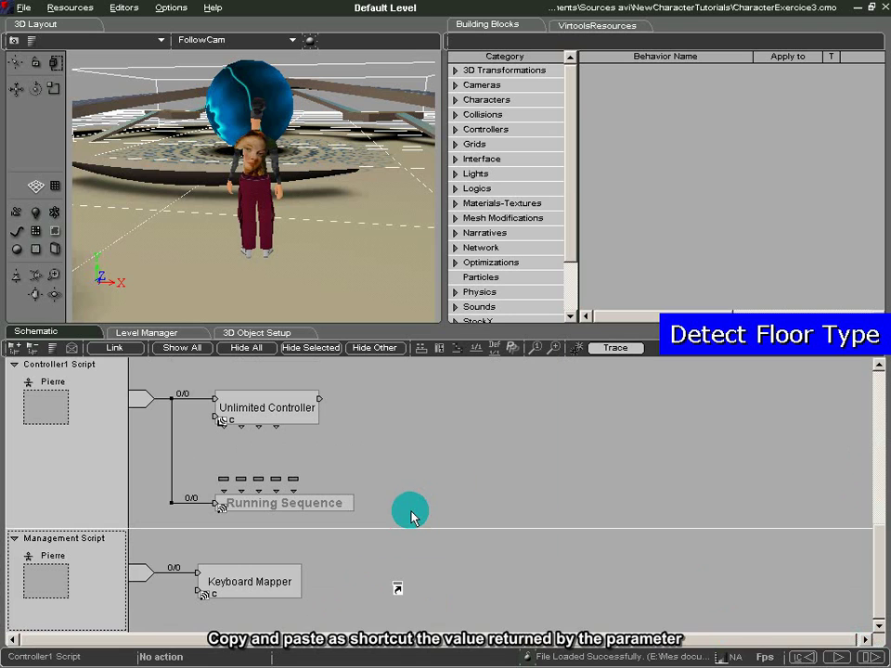
Add a Test building block below Keyboard Mapper in the Management Script and place the Floor Type shortcut directly above it
click(455, 188)
scroll(571, 187, down, 5)
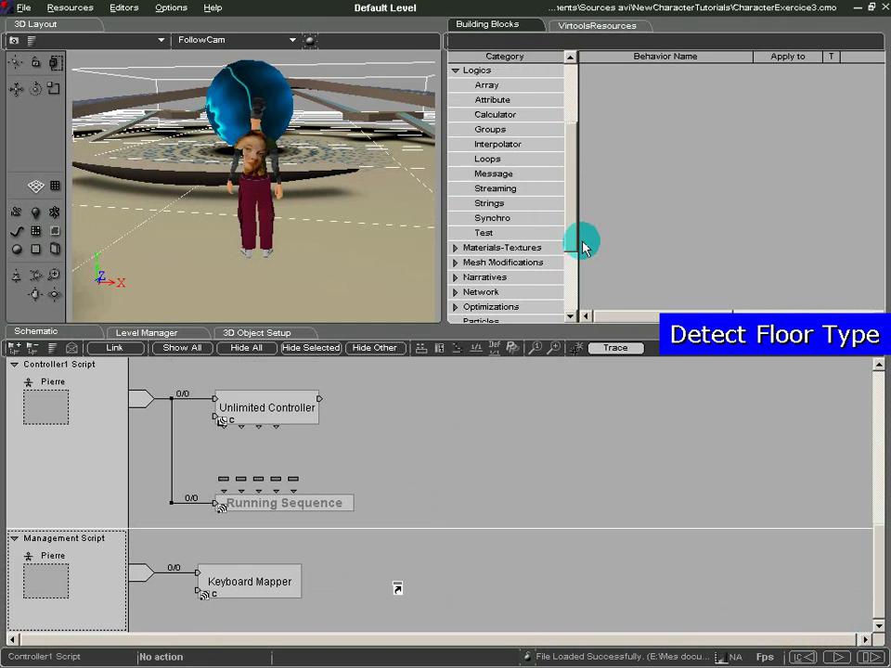
click(560, 218)
drag(597, 147, 225, 598)
click(397, 517)
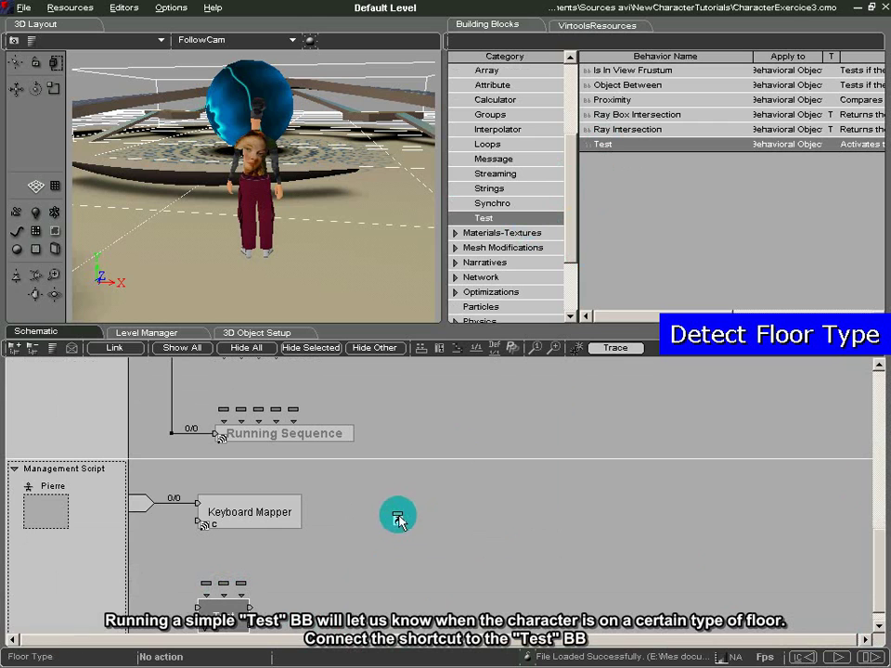
drag(397, 517, 225, 585)
Change the parameter type of the Test block's input A to Integer
right_click(225, 599)
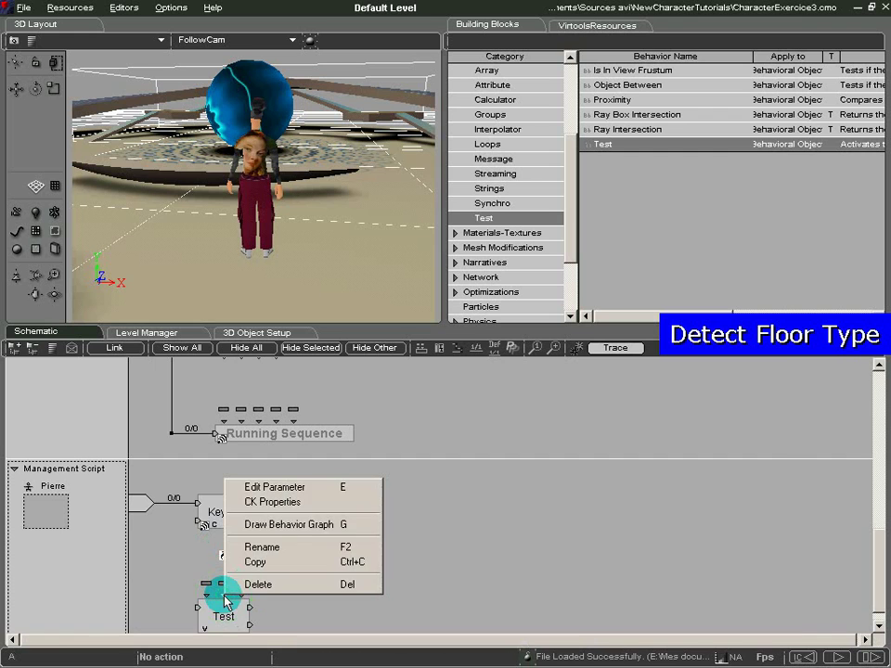
click(292, 489)
click(401, 500)
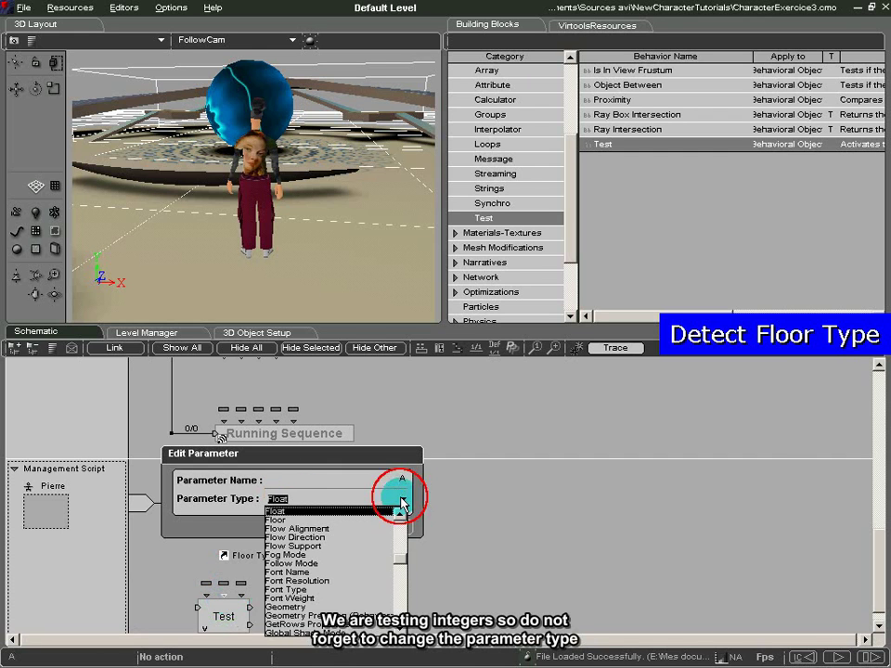
drag(399, 563, 399, 570)
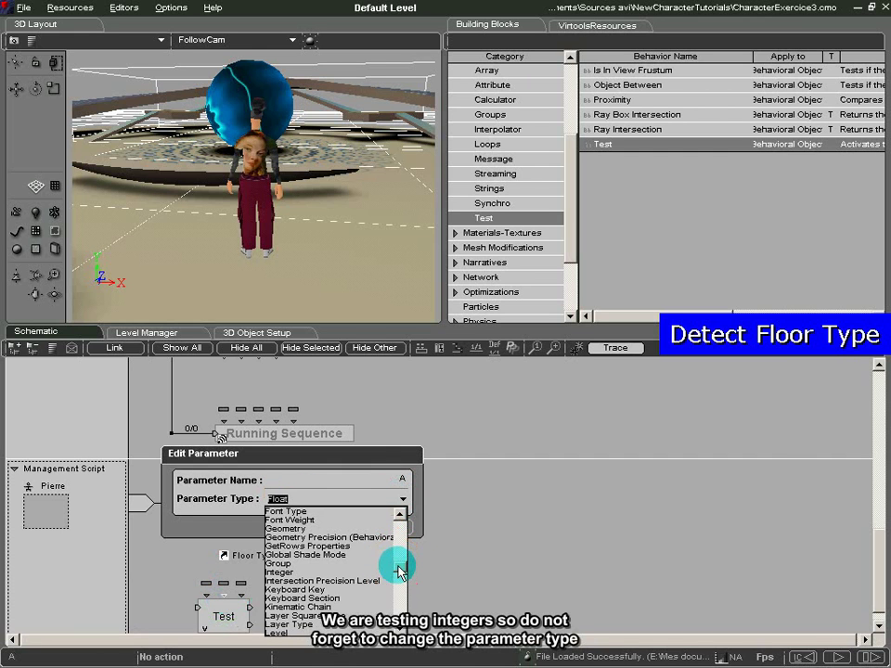
click(335, 572)
click(327, 527)
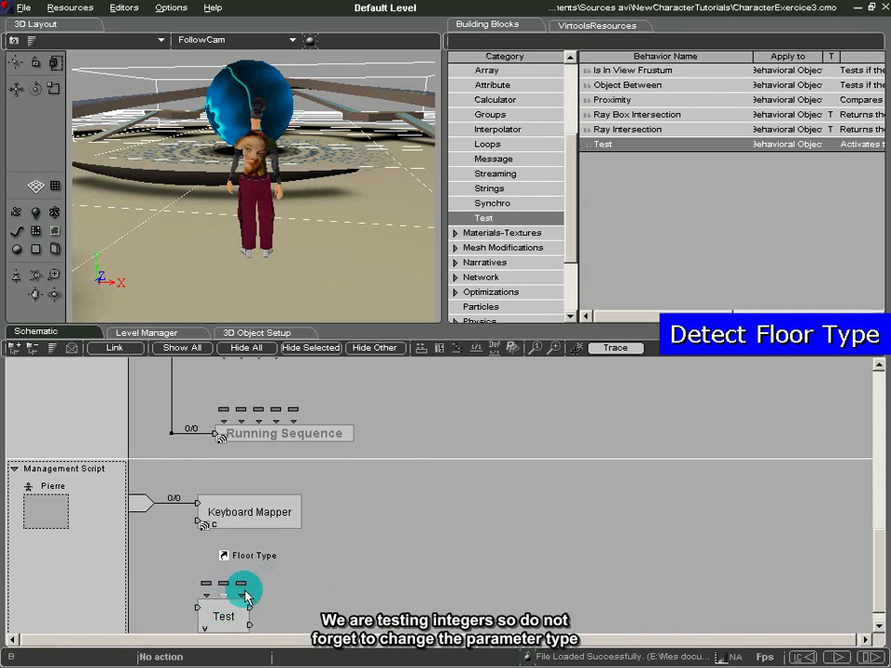
Change the parameter type of the Test block's input B to Integer
right_click(243, 600)
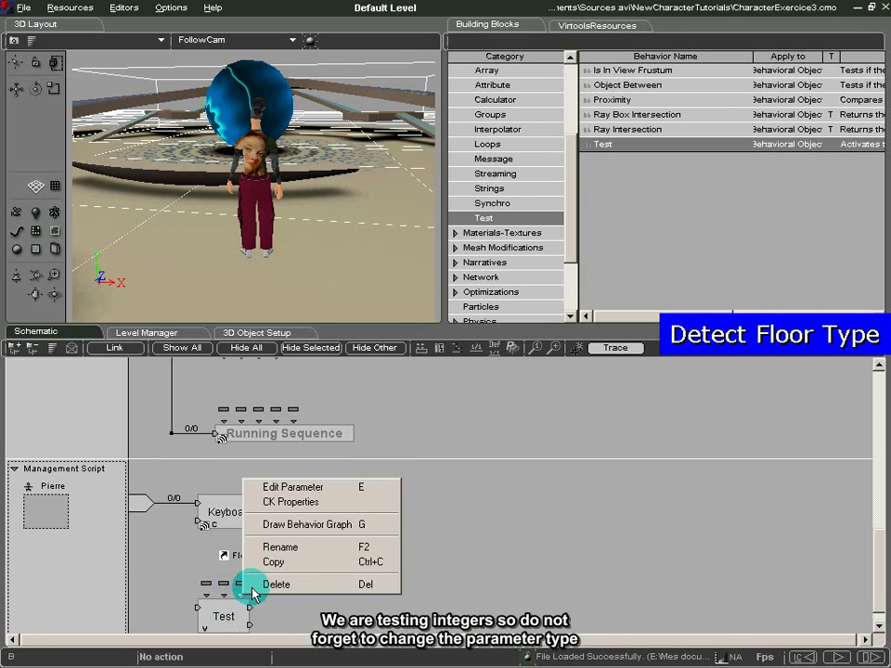
click(297, 486)
click(408, 495)
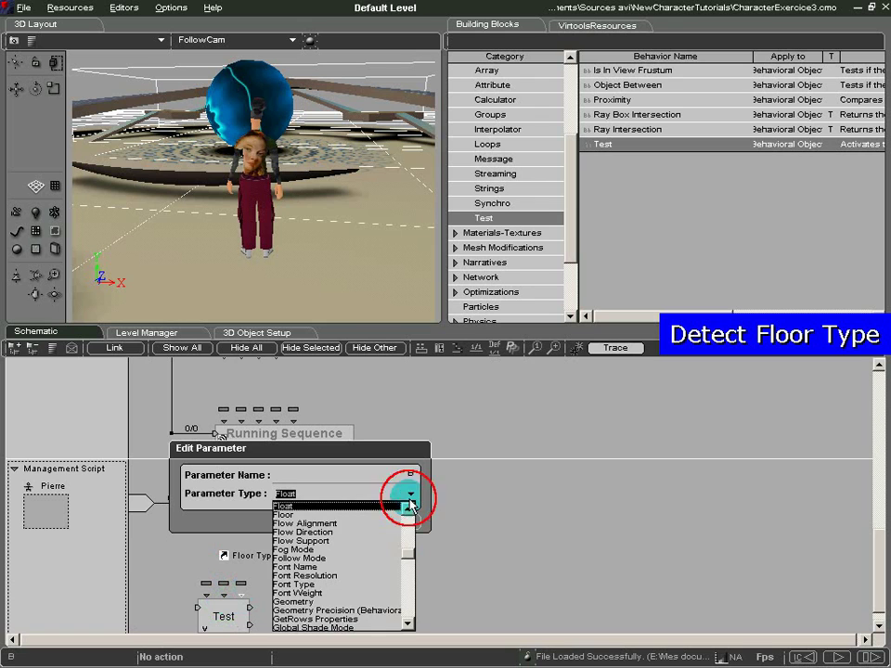
drag(407, 555, 410, 562)
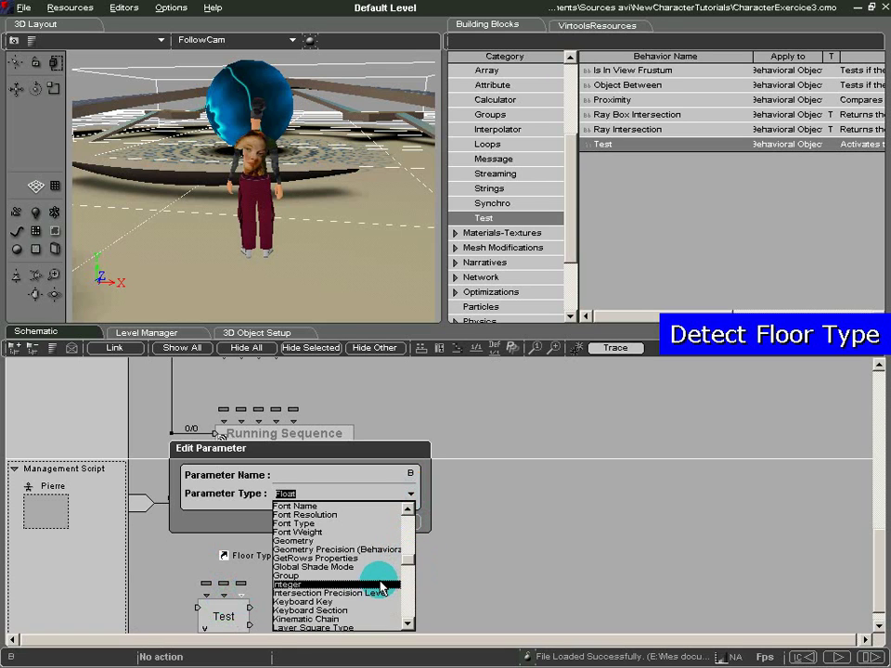
click(371, 585)
click(334, 523)
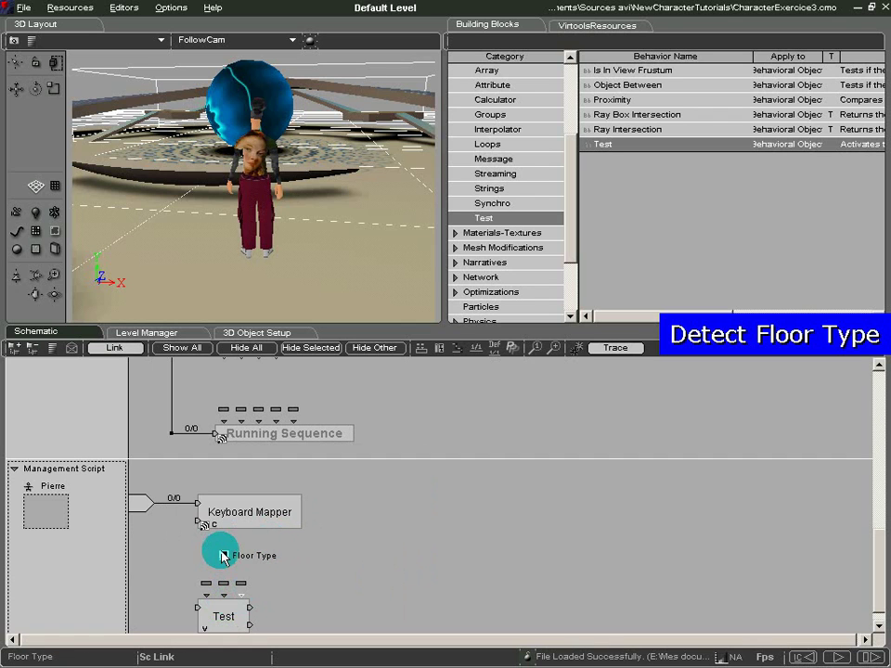
Link the Floor Type shortcut to the Test block's input A, replacing its existing link, and set B to 1
drag(224, 557, 223, 590)
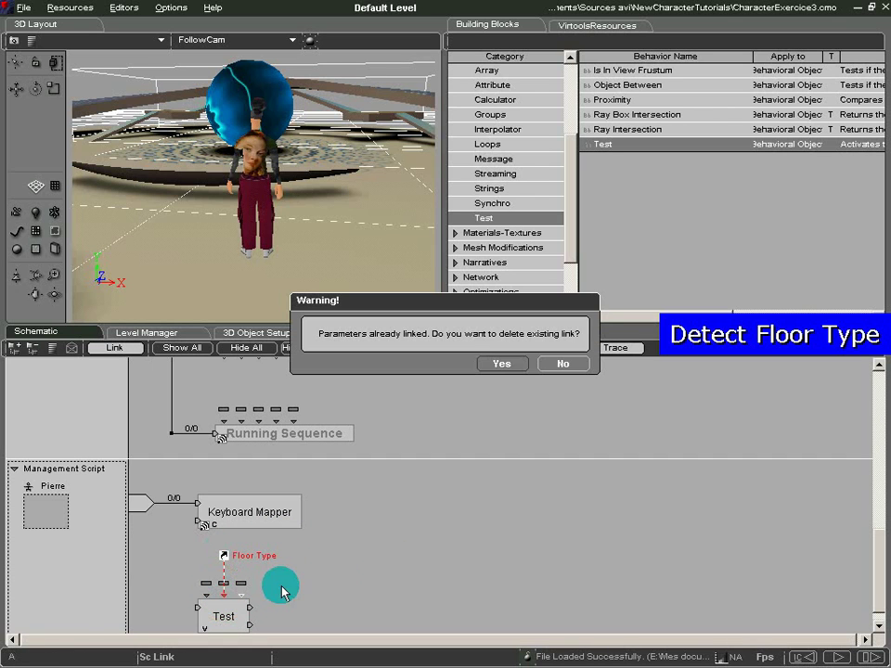
click(501, 363)
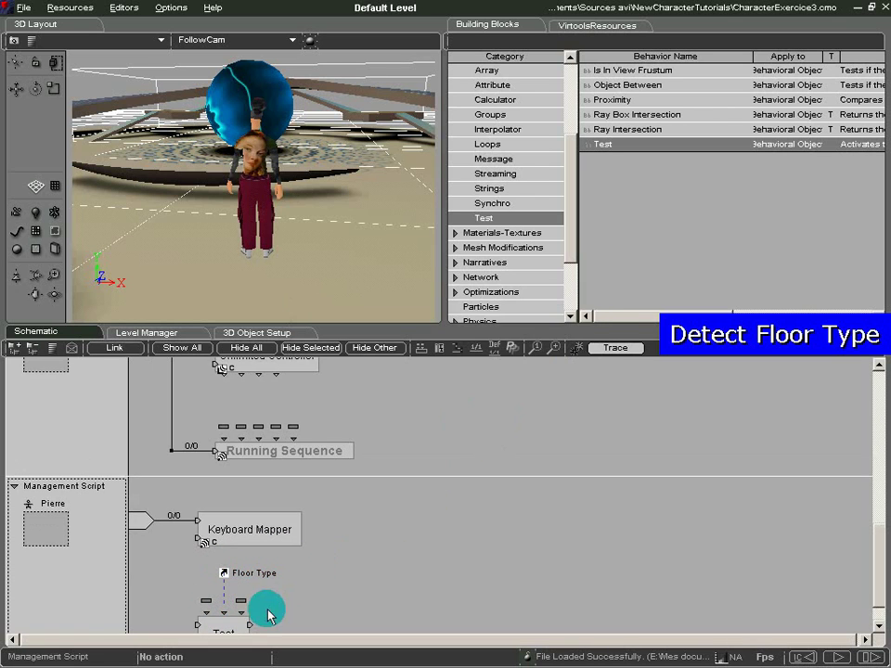
scroll(246, 621, up, 1)
right_click(239, 627)
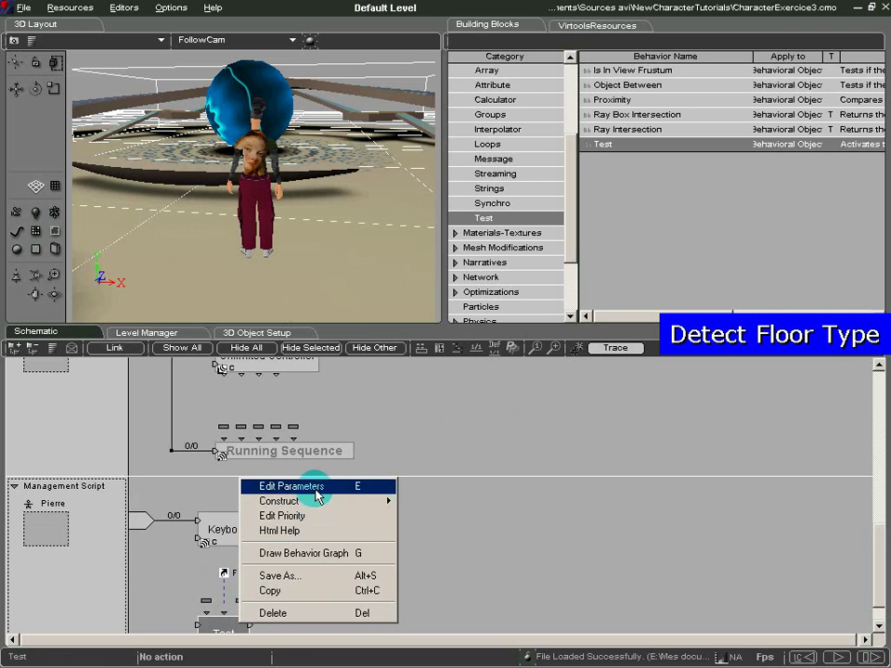
click(312, 486)
click(368, 469)
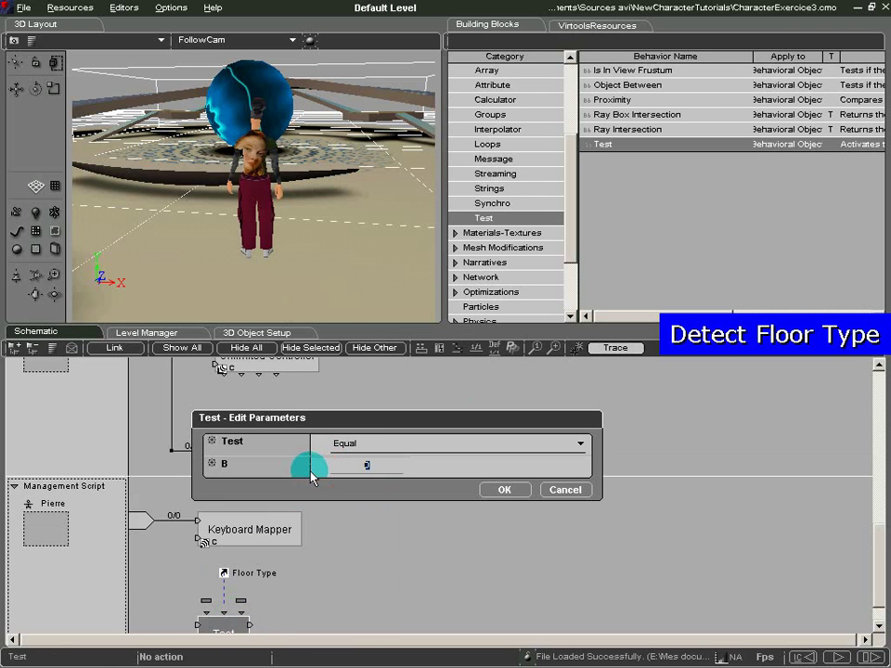
text(1)
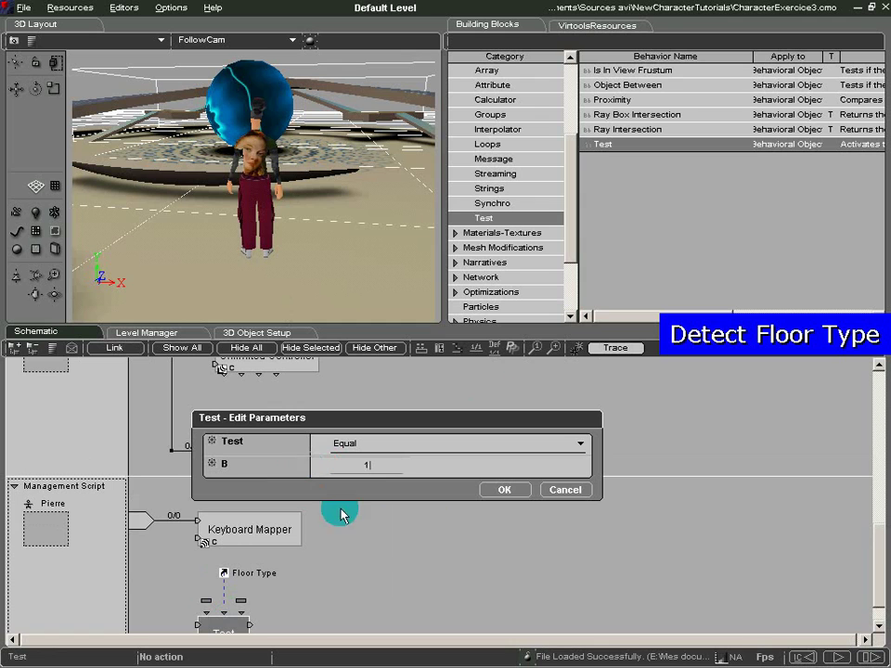
click(505, 492)
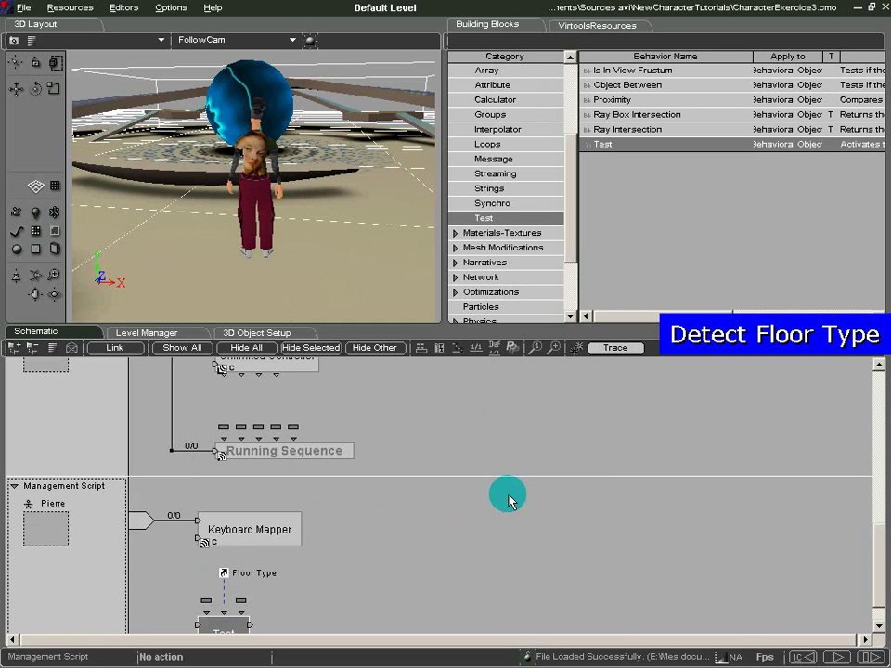
Add a Streaming Event block beside the Test block, followed by two Send Message blocks stacked one above the other
click(523, 176)
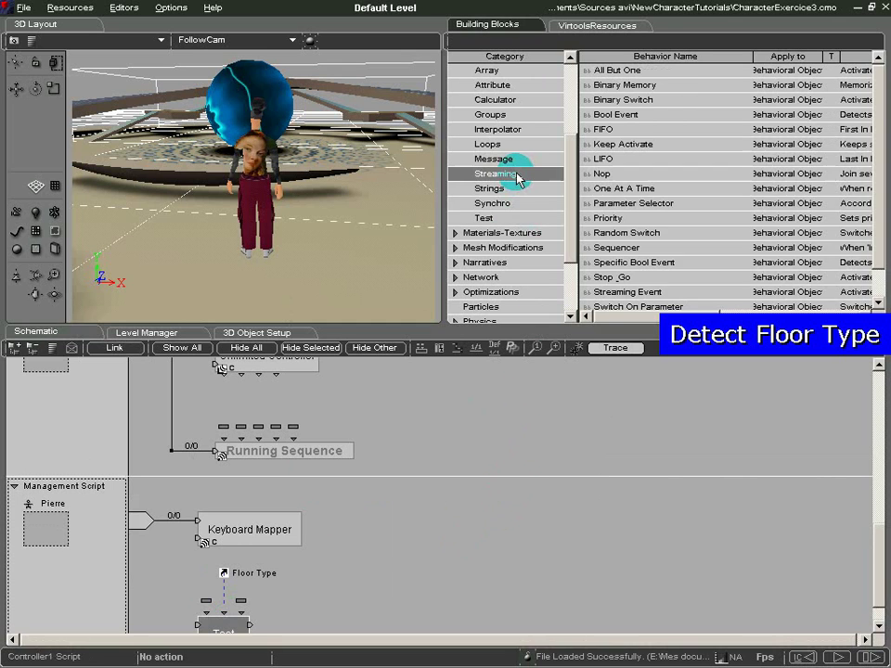
drag(622, 292, 323, 588)
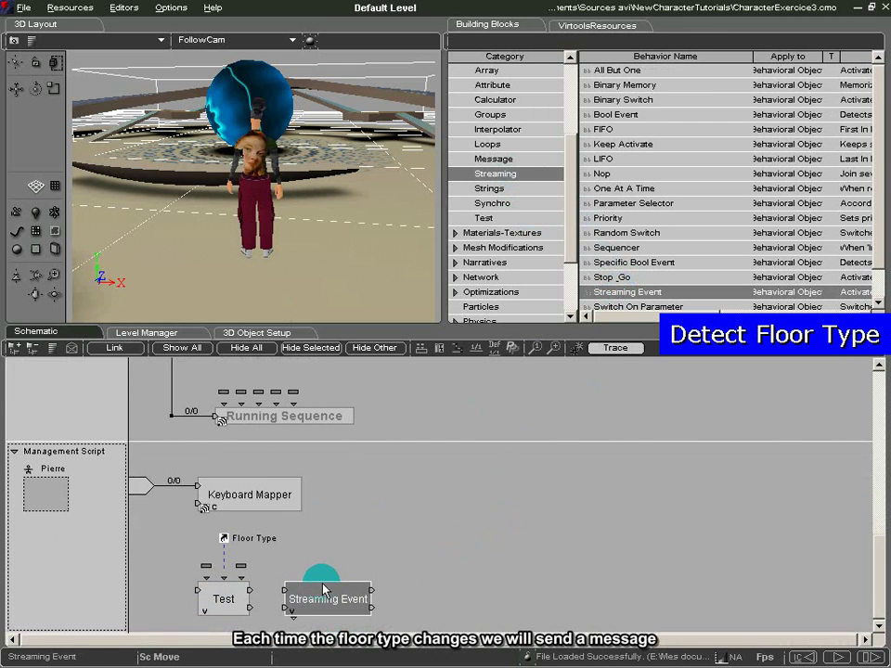
click(497, 160)
drag(624, 118, 439, 551)
drag(598, 119, 438, 604)
Set the upper Send Message block's message to Stand On Ramp, its destination class to Character and its destination to Pierre
click(471, 562)
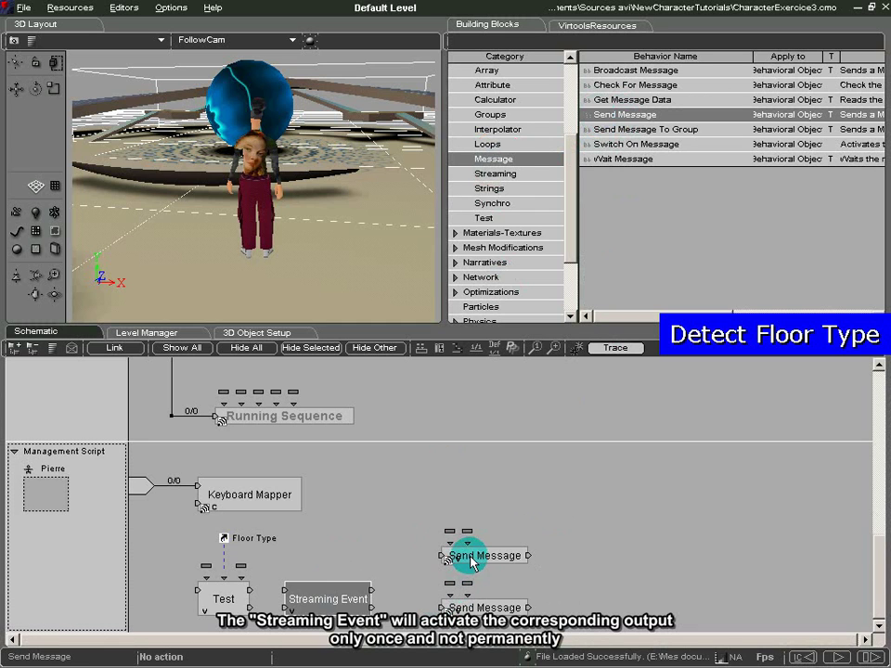
right_click(471, 557)
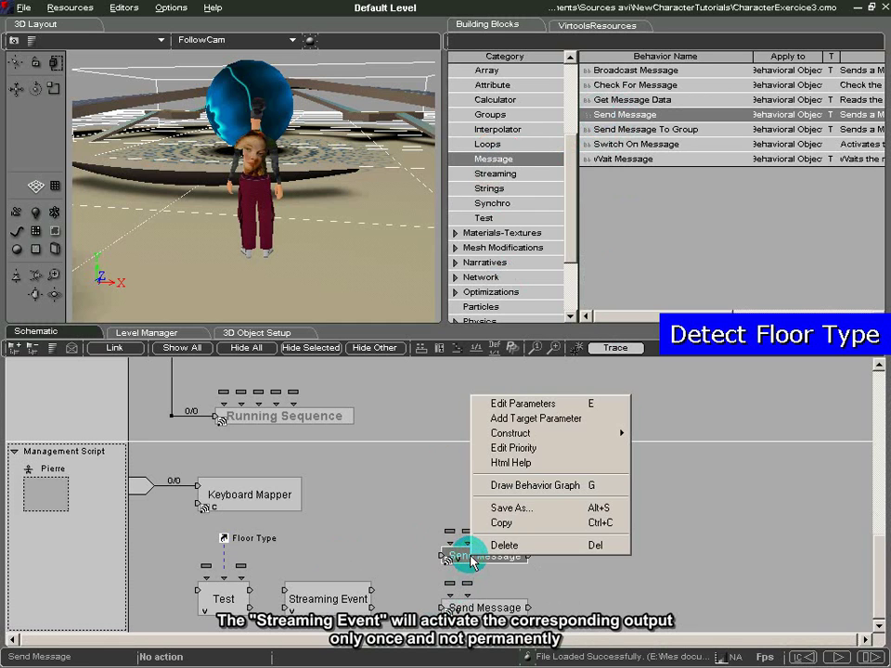
click(509, 405)
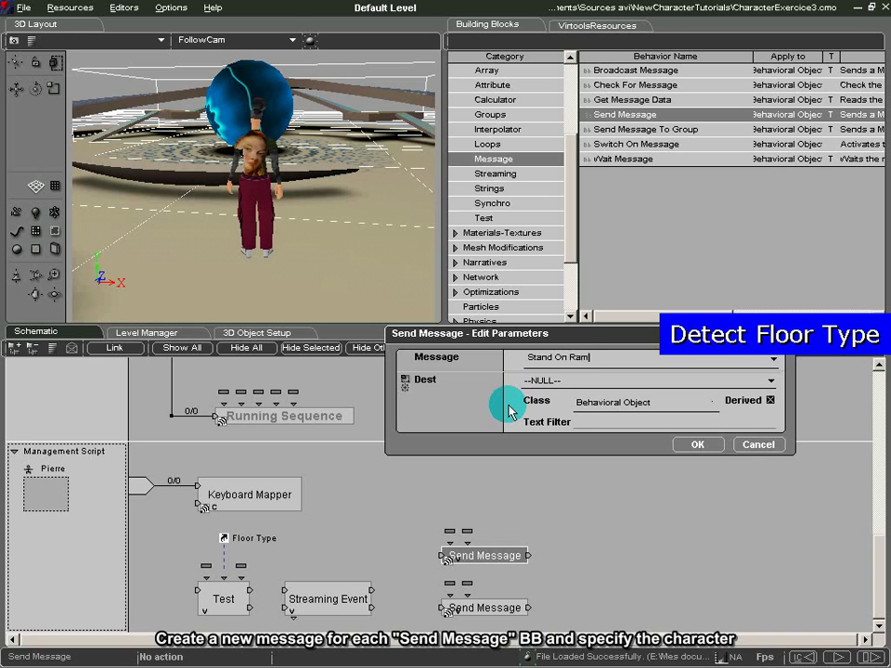
click(713, 403)
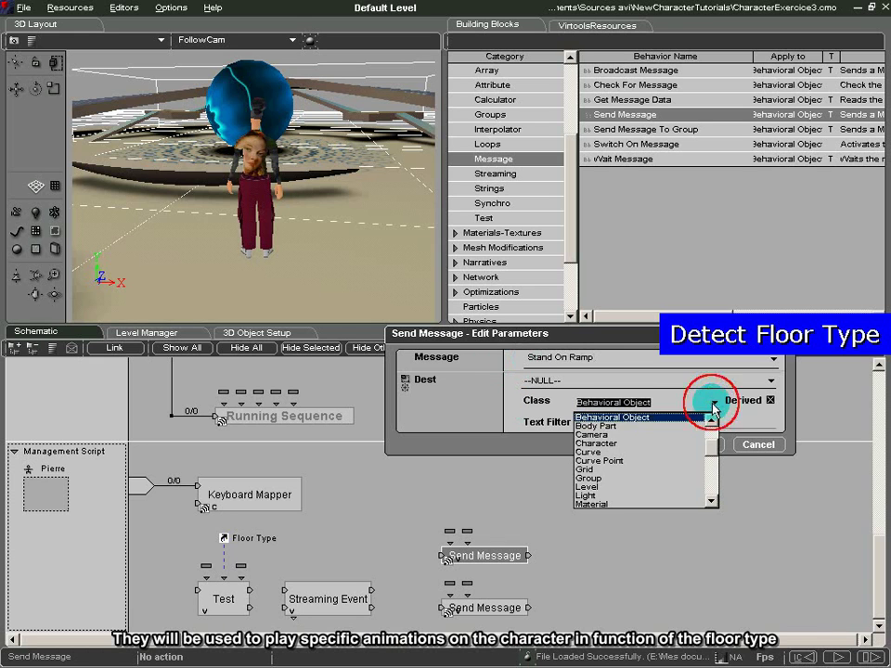
click(675, 444)
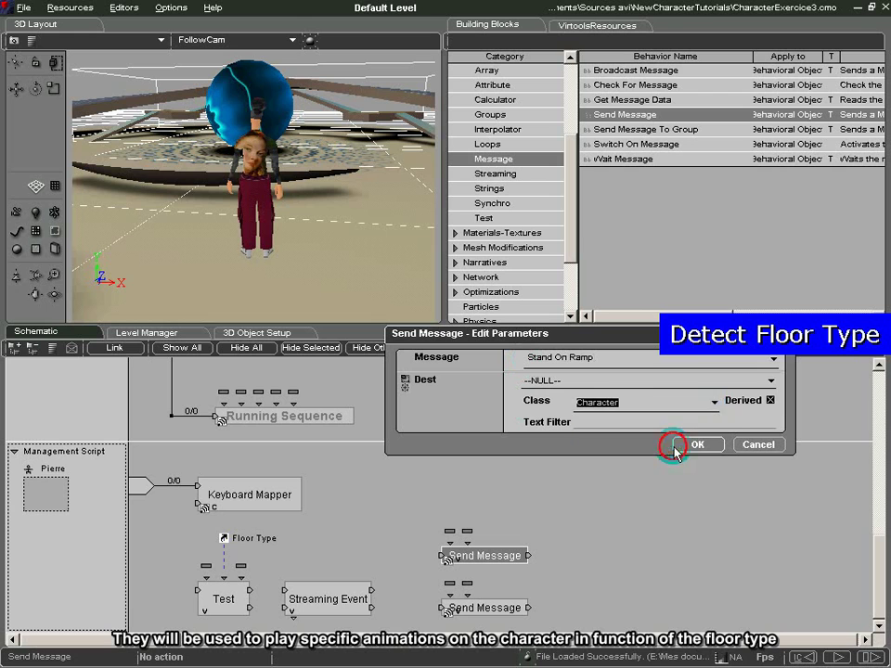
click(771, 380)
click(602, 405)
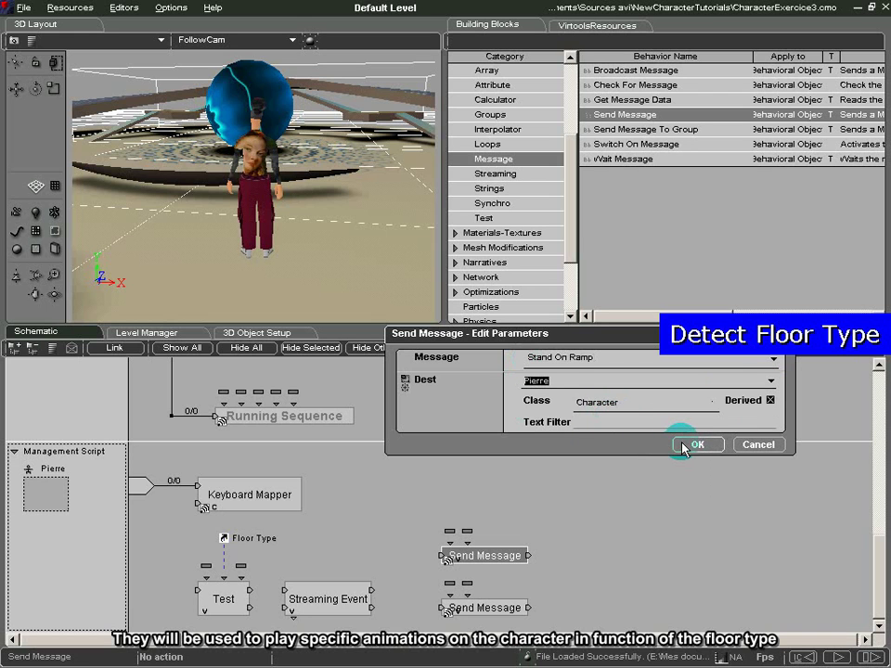
click(690, 447)
Set the lower Send Message block's message to Stand Off Ramp, its destination class to Character and its destination to Pierre
click(487, 617)
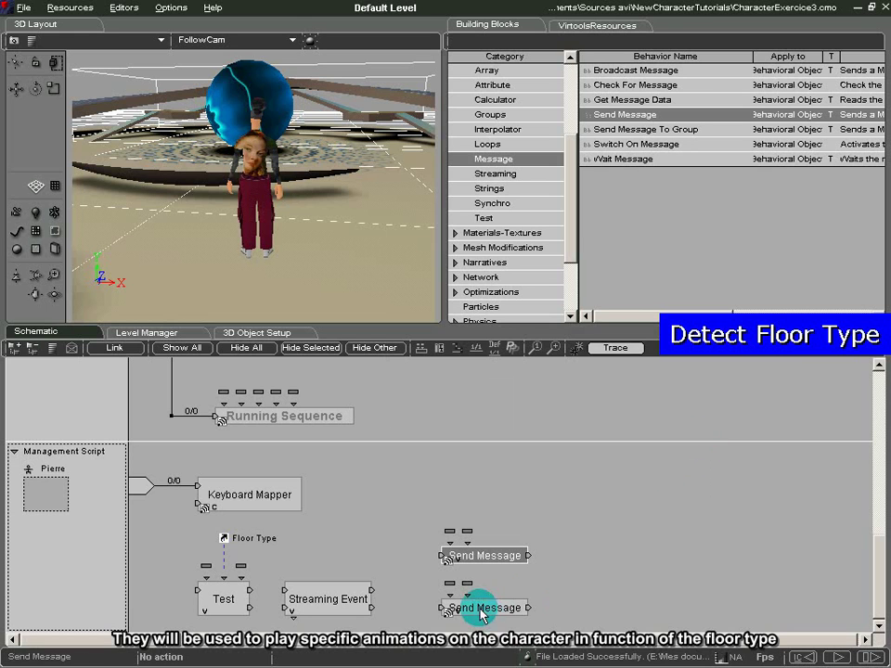
right_click(482, 615)
click(537, 454)
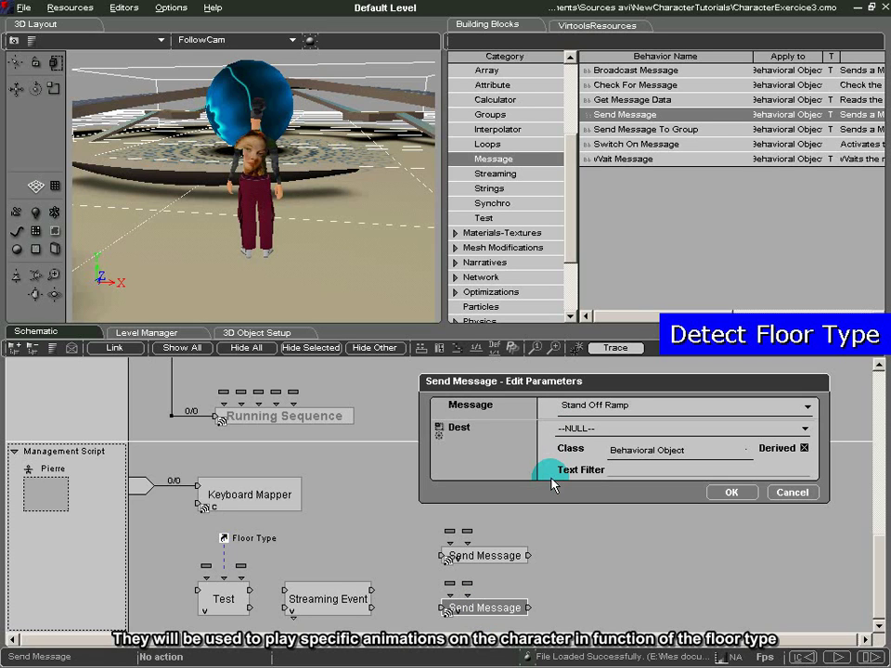
click(740, 449)
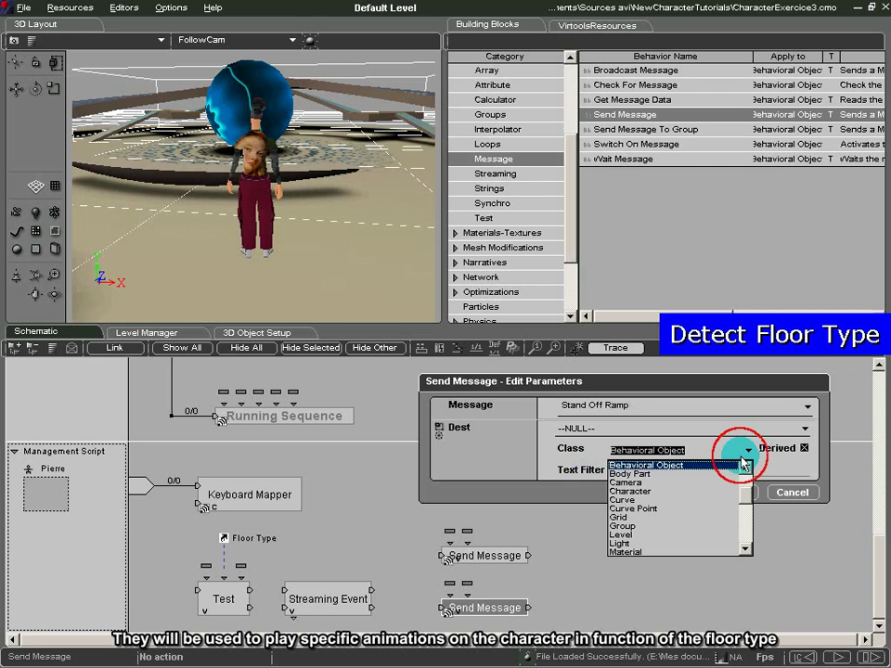
click(679, 498)
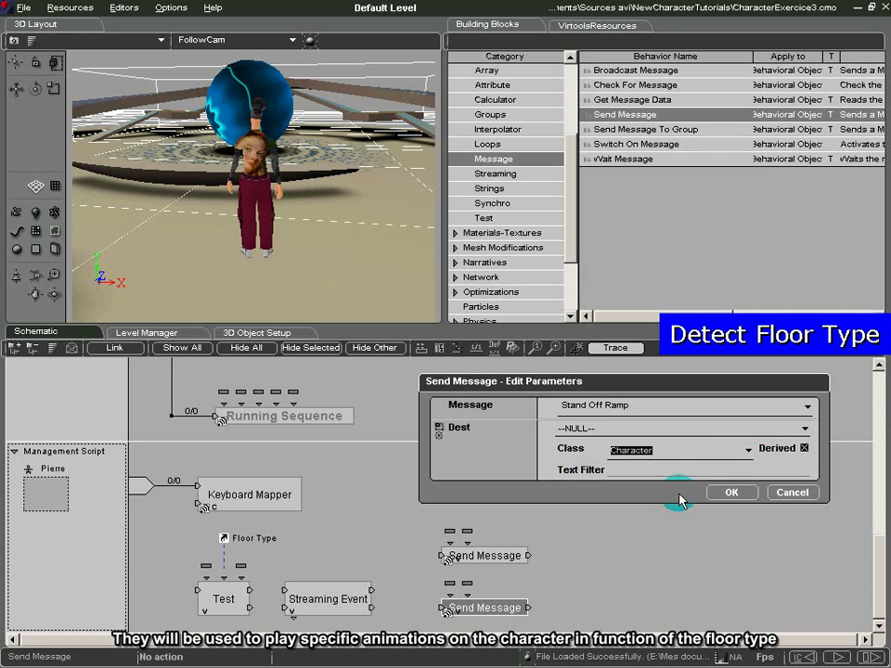
click(802, 429)
click(711, 454)
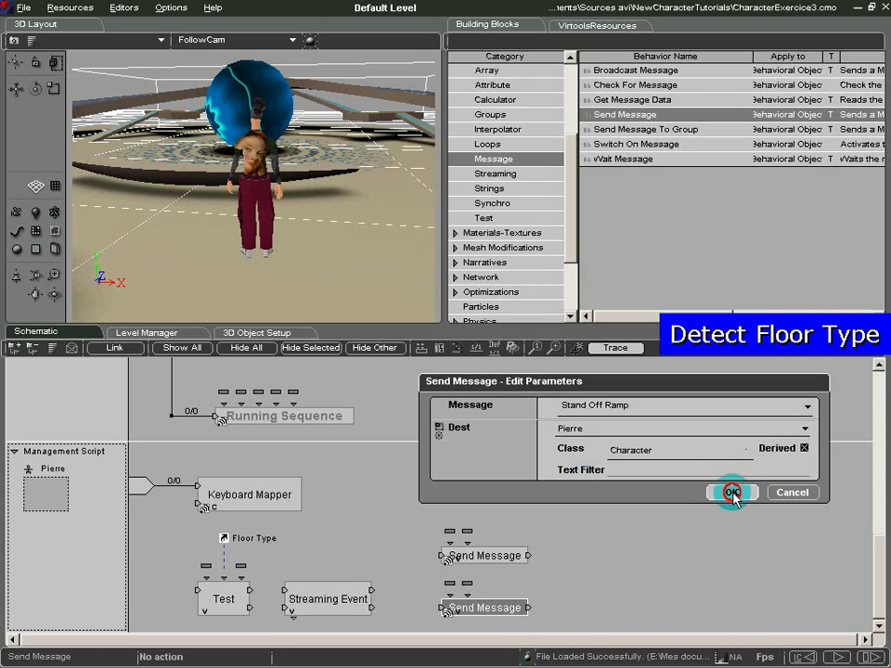
click(732, 493)
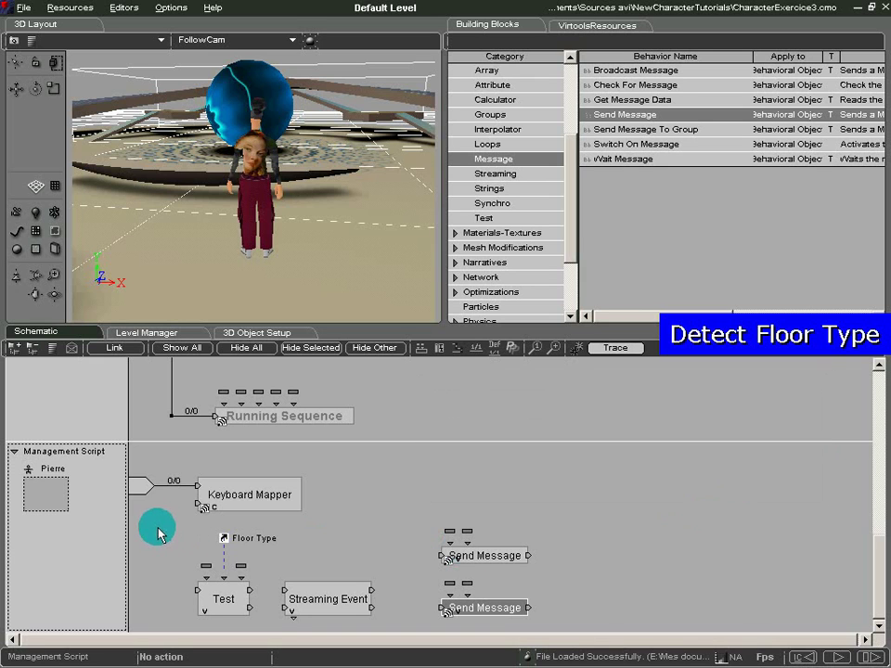
Link the Management Script's start to the Test block's input and loop both Test outputs back to that input
drag(140, 485, 193, 589)
drag(250, 590, 196, 588)
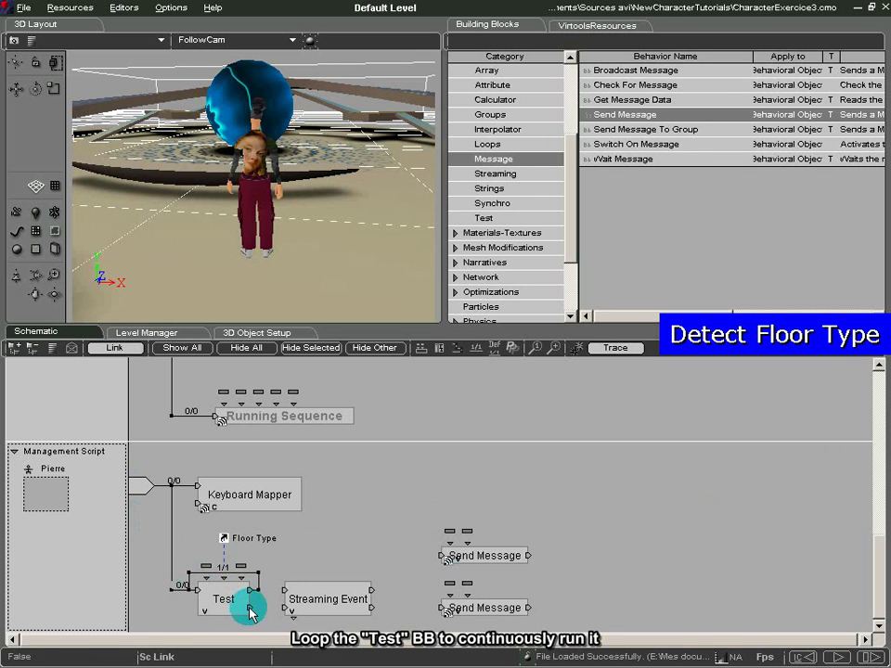
click(198, 594)
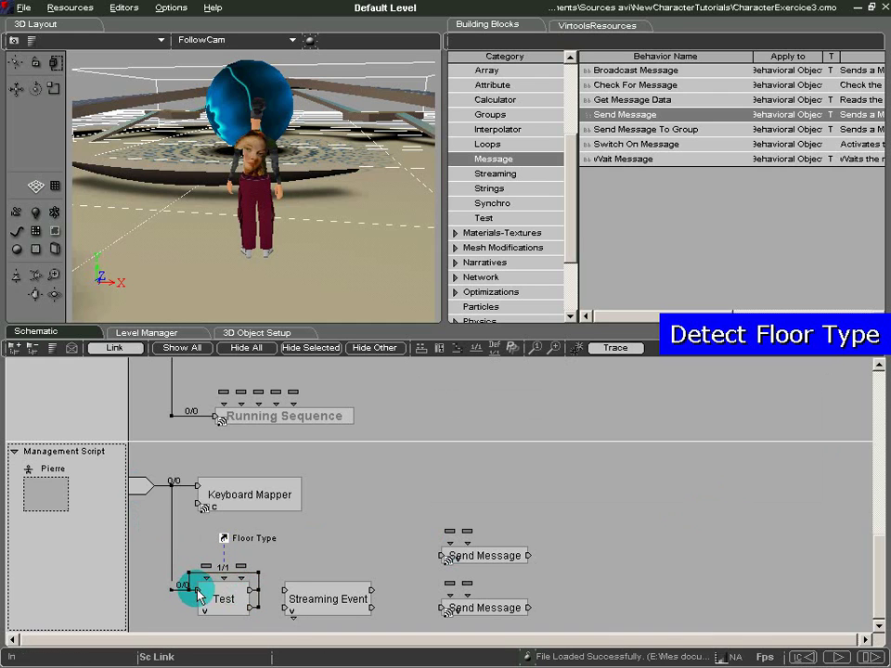
Link the Test block's True and False outputs to Streaming Event, and its two outputs to the upper and lower Send Message blocks respectively
click(253, 591)
mouse_move(253, 594)
mouse_down()
mouse_move(285, 589)
mouse_move(252, 607)
mouse_move(289, 609)
mouse_move(284, 602)
mouse_up()
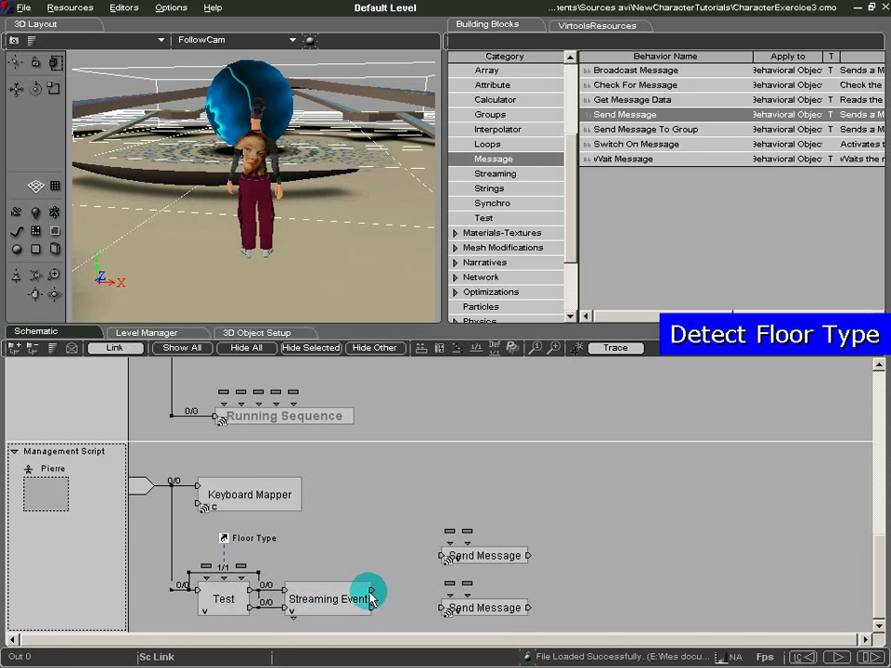
drag(371, 592, 442, 558)
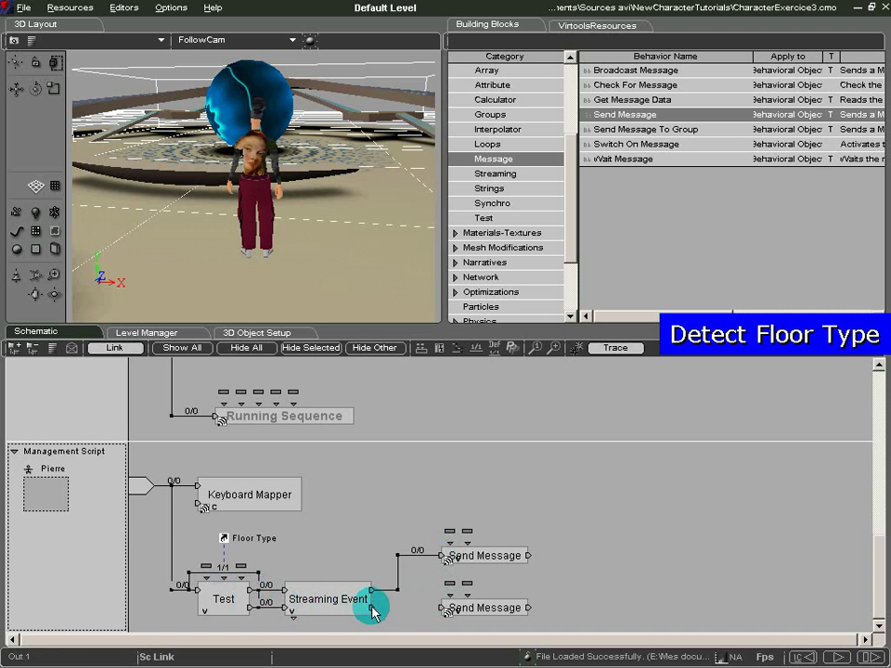
drag(372, 612, 442, 608)
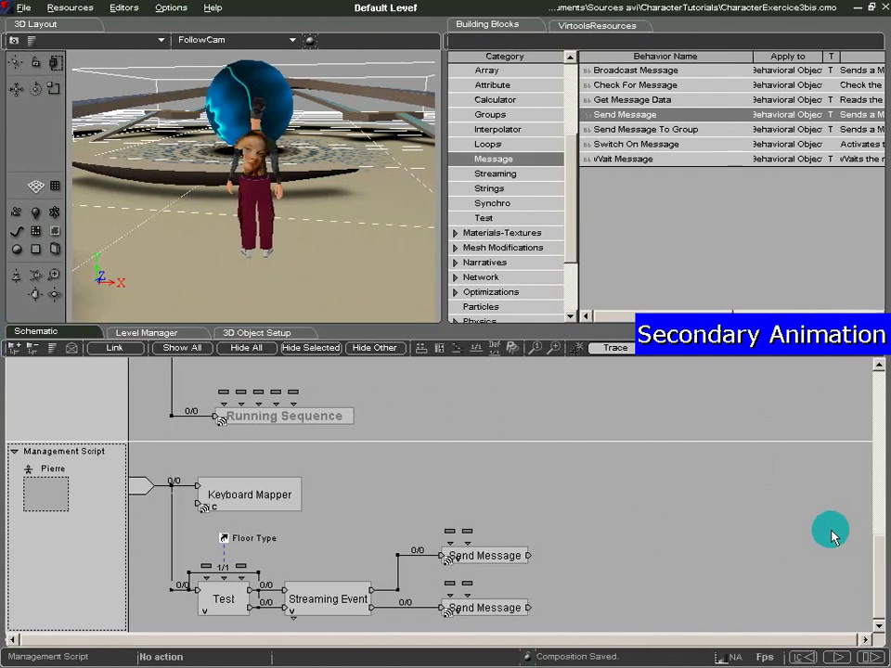
Open the Unlimited Controller's settings in the Controller1 Script and add two secondary animation entries
scroll(875, 501, up, 3)
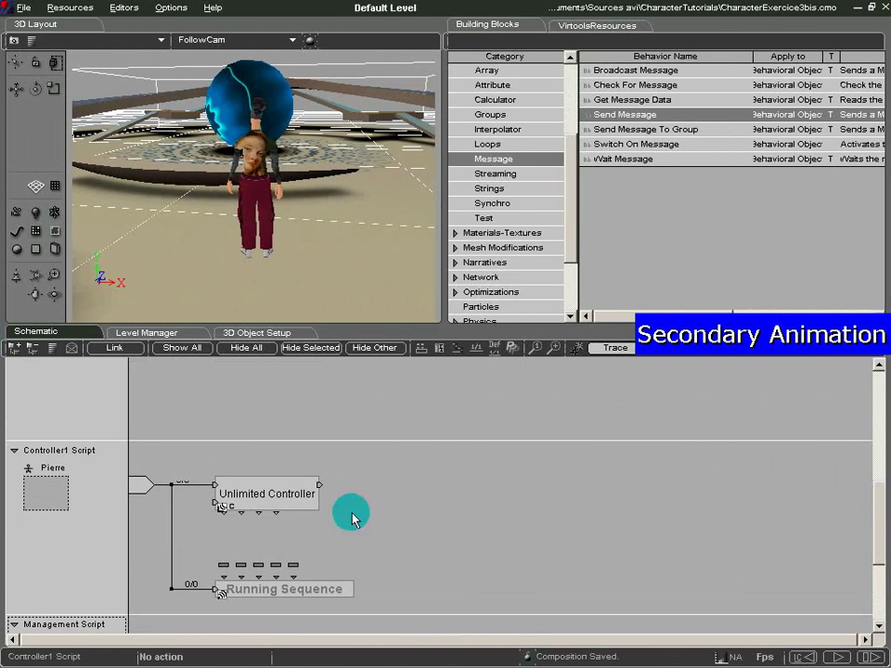
right_click(278, 493)
click(301, 501)
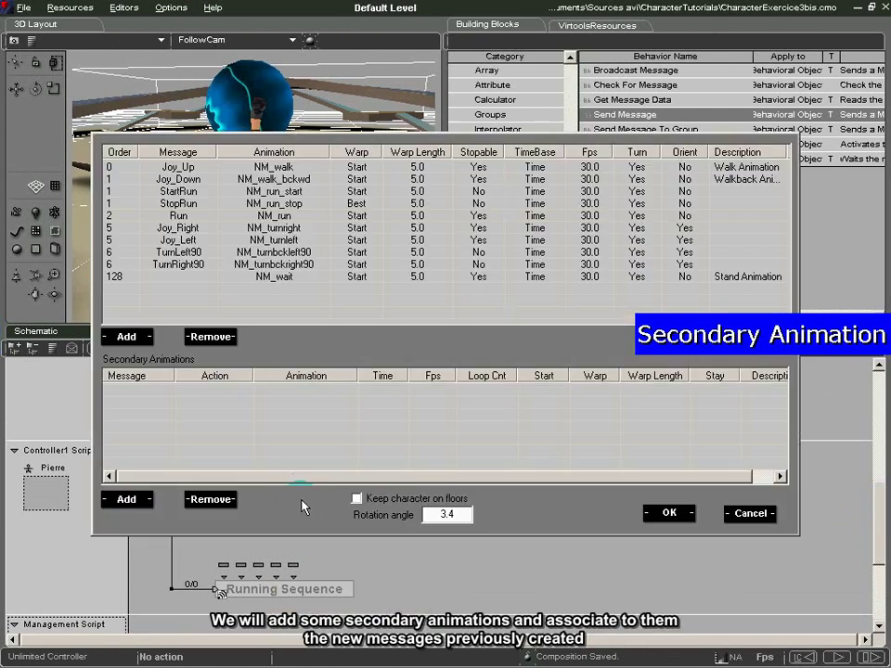
click(130, 502)
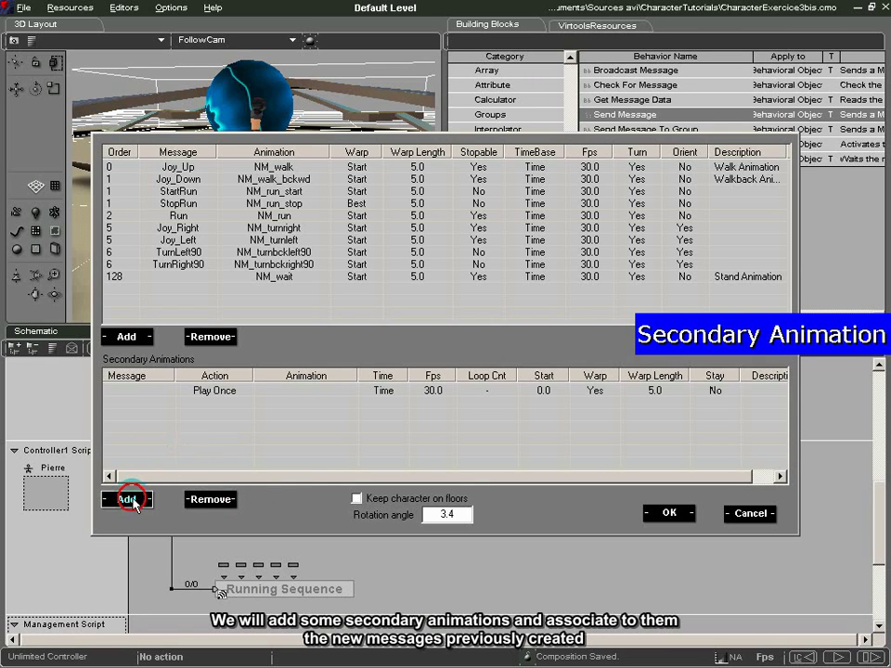
click(130, 500)
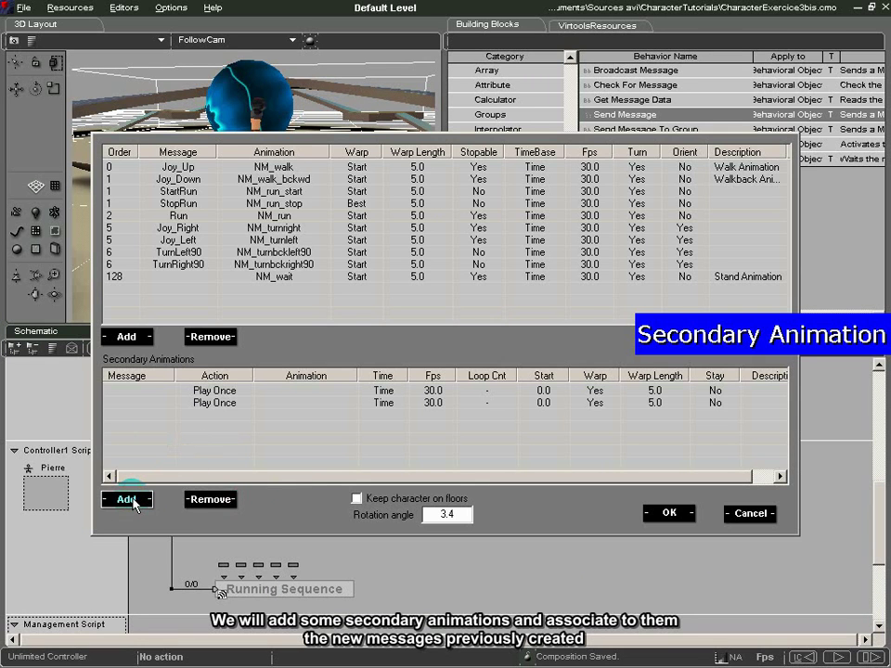
Set the first secondary animation to message Stand On Ramp, action Play Loop, animation Nm_walk_arm_halfup, warp length 10.0 and Stay Yes
click(156, 391)
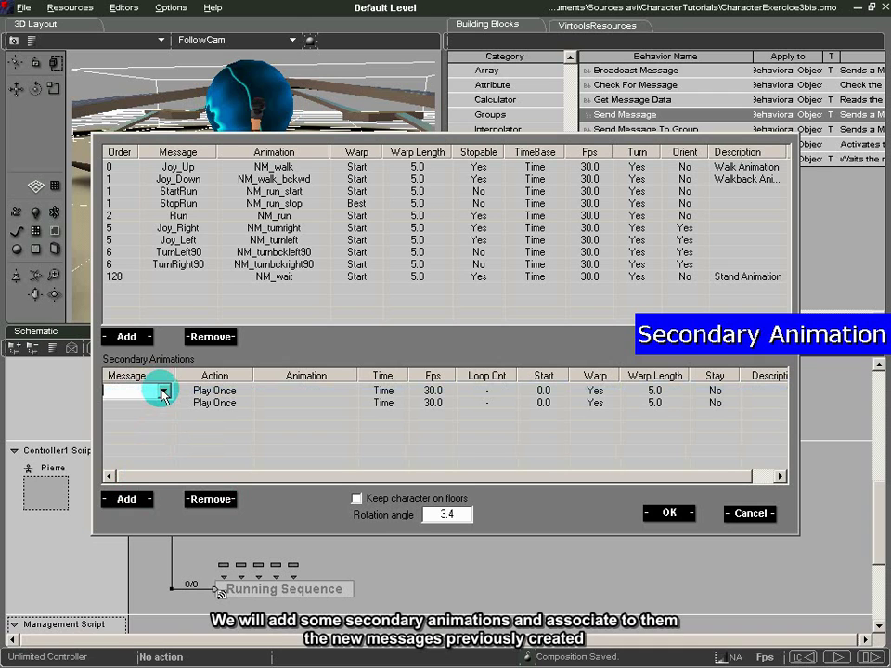
click(164, 394)
drag(167, 418, 165, 440)
click(154, 430)
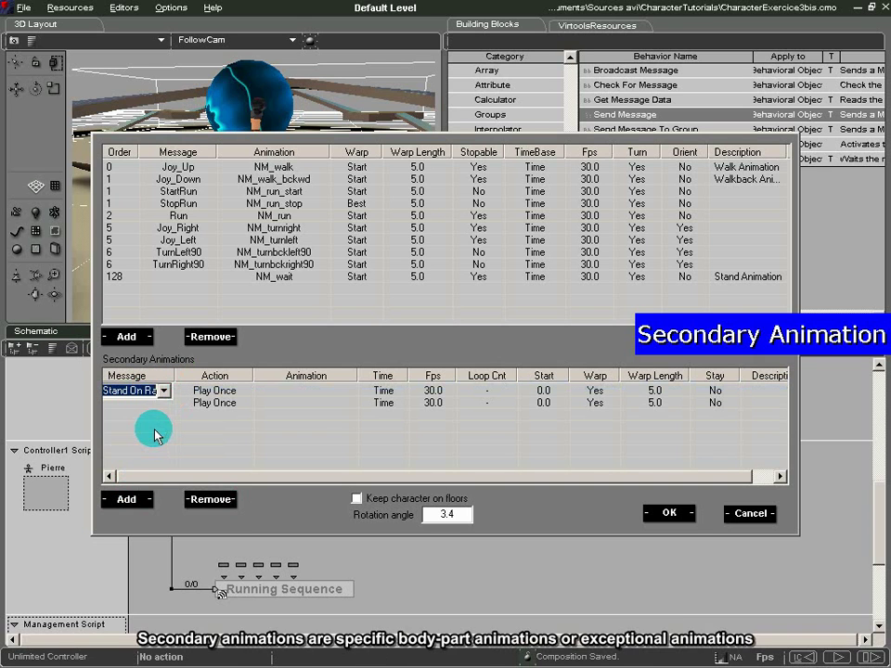
click(326, 391)
click(345, 390)
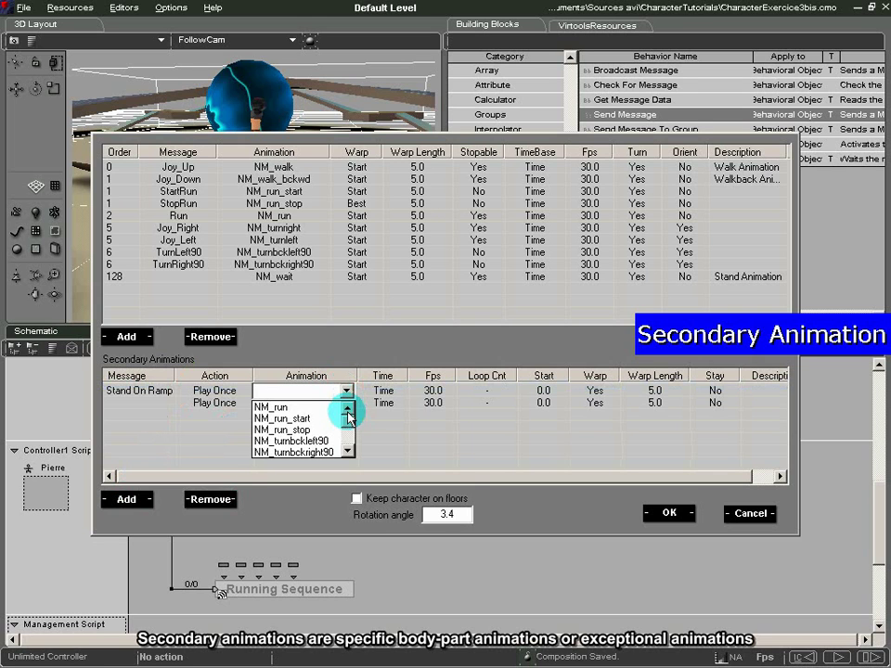
scroll(349, 424, down, 2)
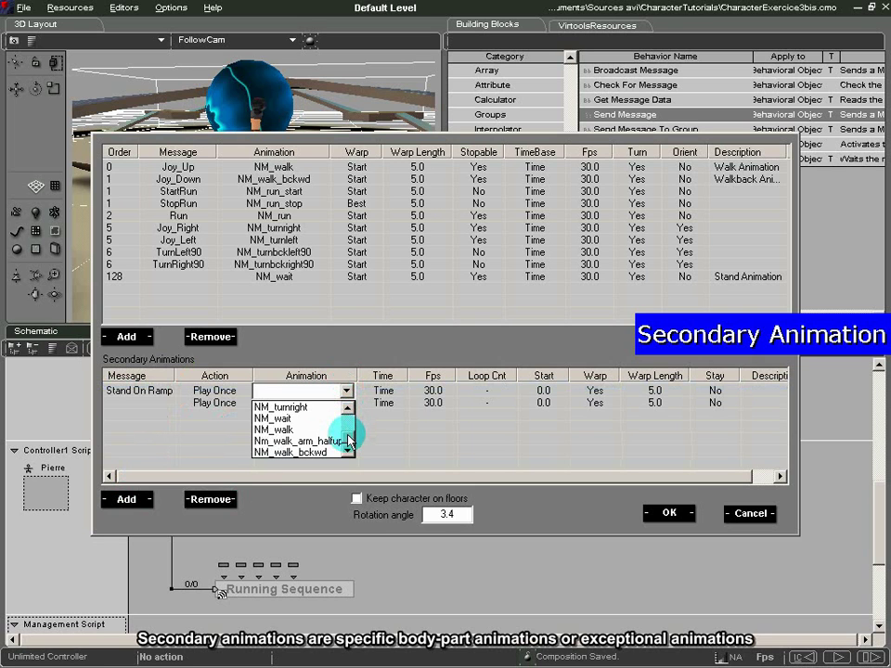
click(331, 442)
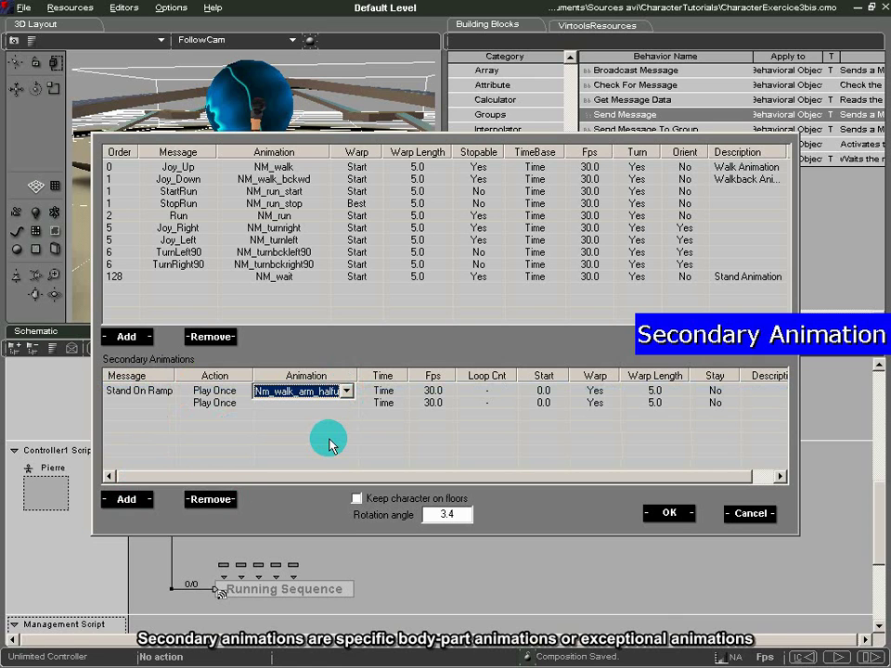
click(655, 391)
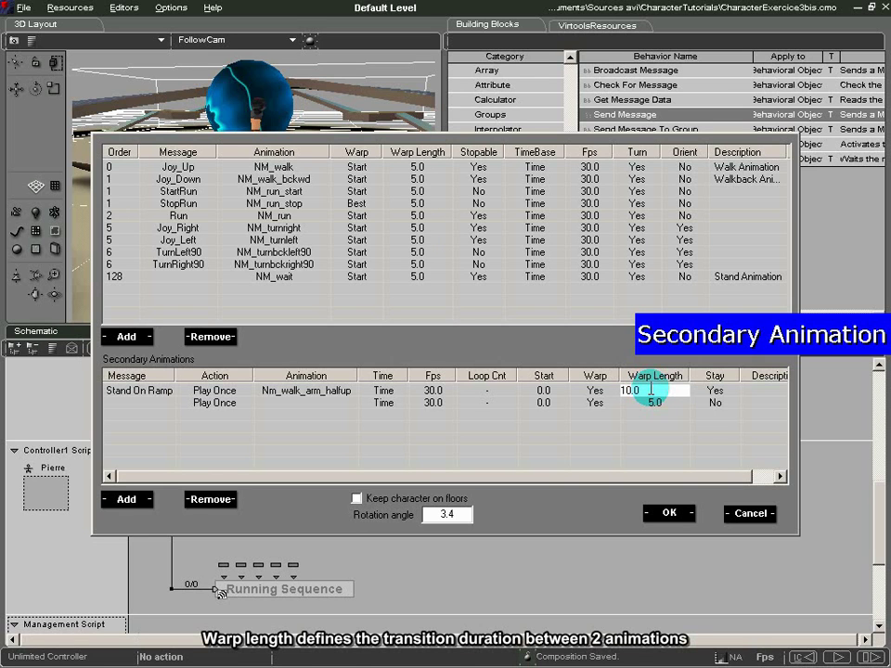
click(232, 391)
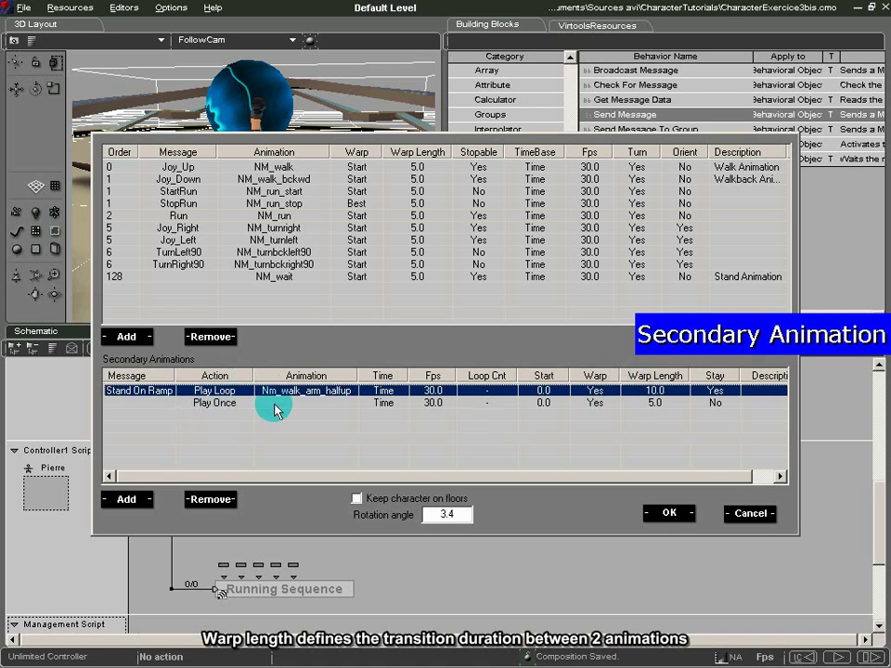
Set the second secondary animation to message Stand Off Ramp, animation Nm_walk_arm_halfup, warp length 10.0, Stay Yes and the stopping action, and accept the settings
click(159, 404)
click(166, 405)
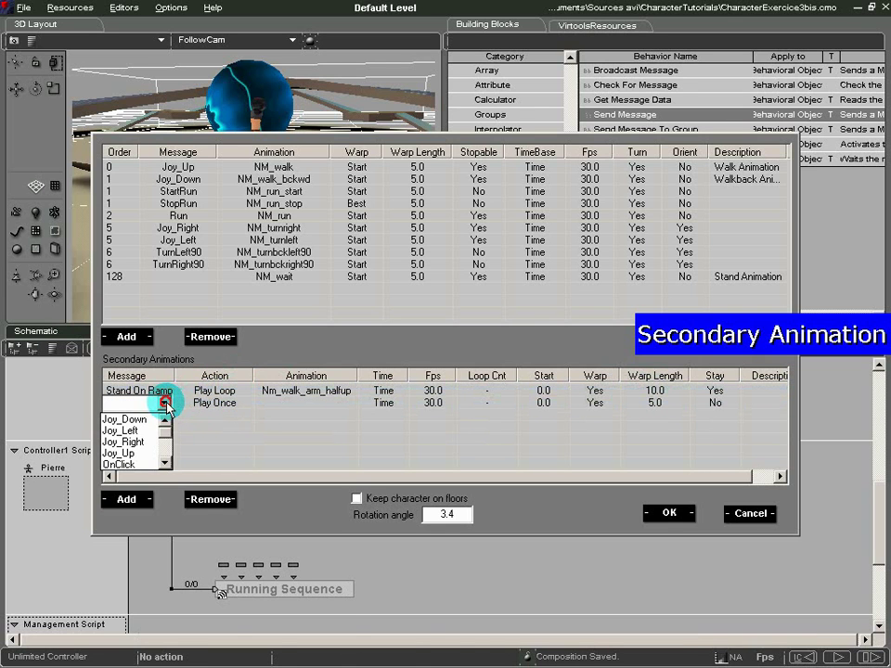
drag(169, 421, 169, 447)
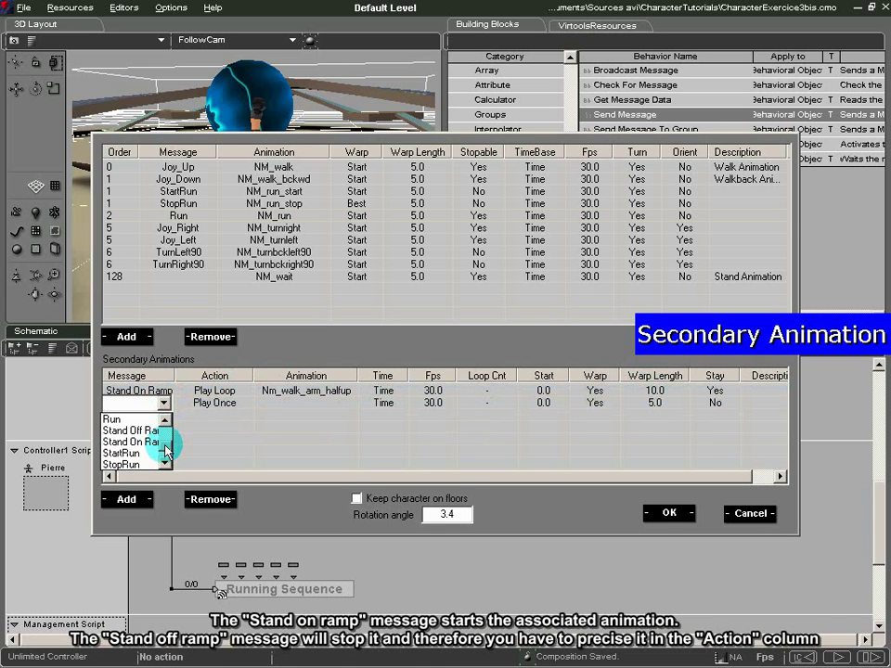
click(134, 430)
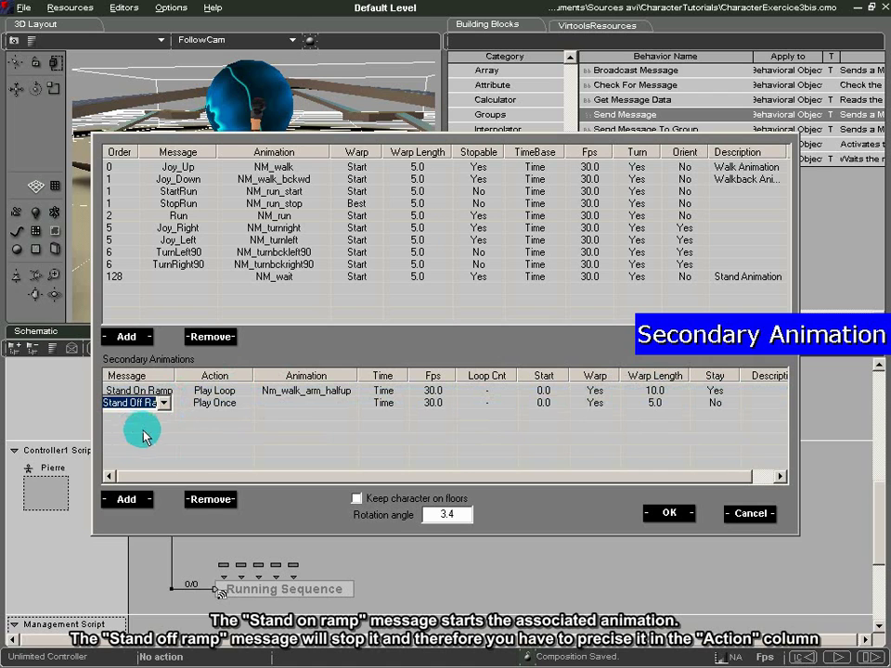
click(302, 404)
click(345, 405)
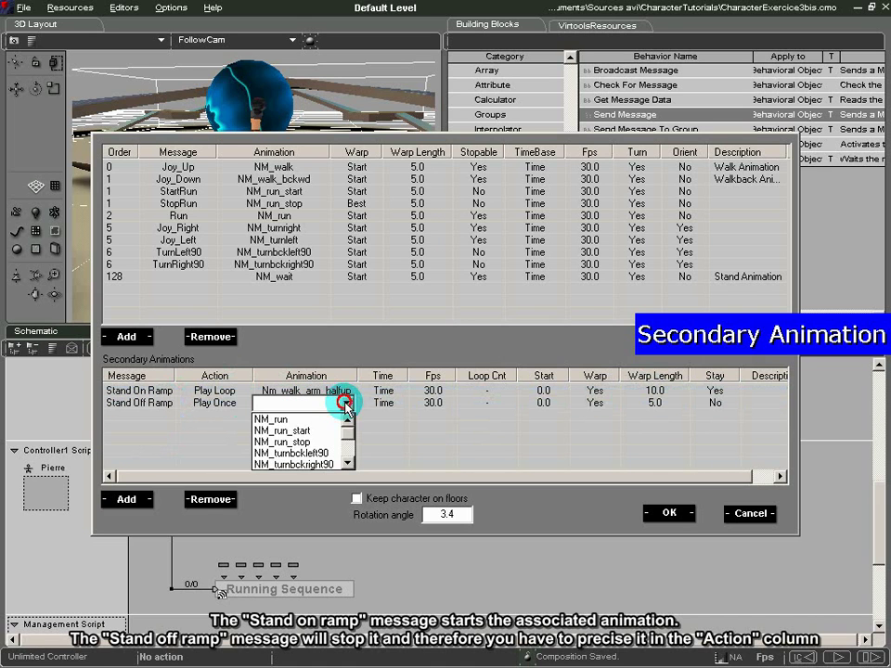
drag(344, 423, 349, 452)
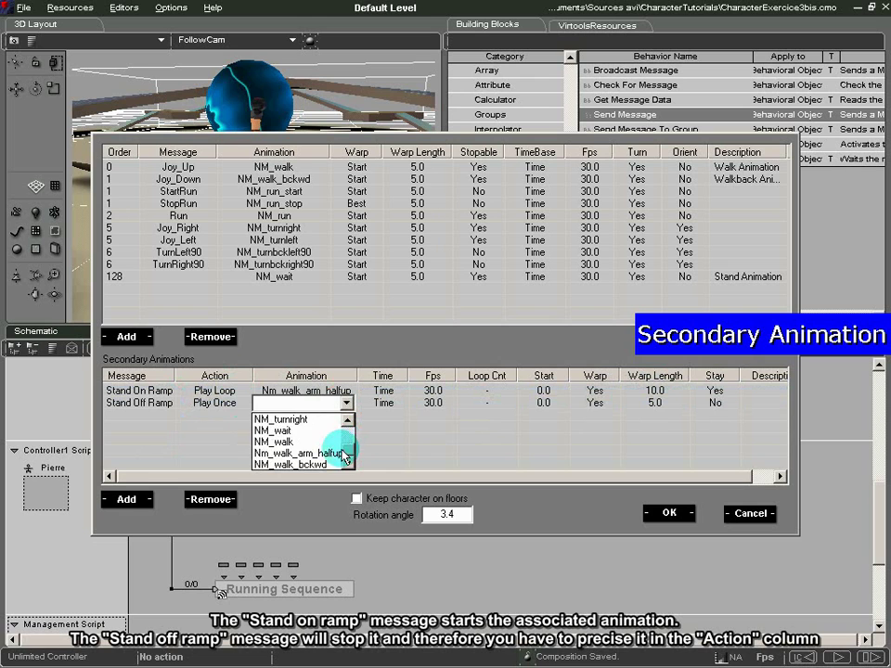
click(332, 454)
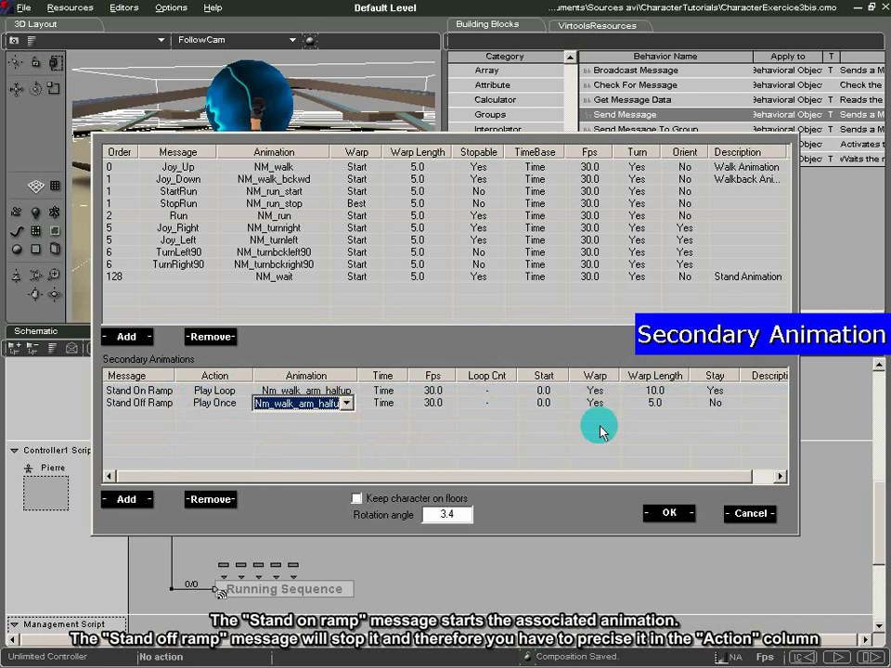
click(666, 405)
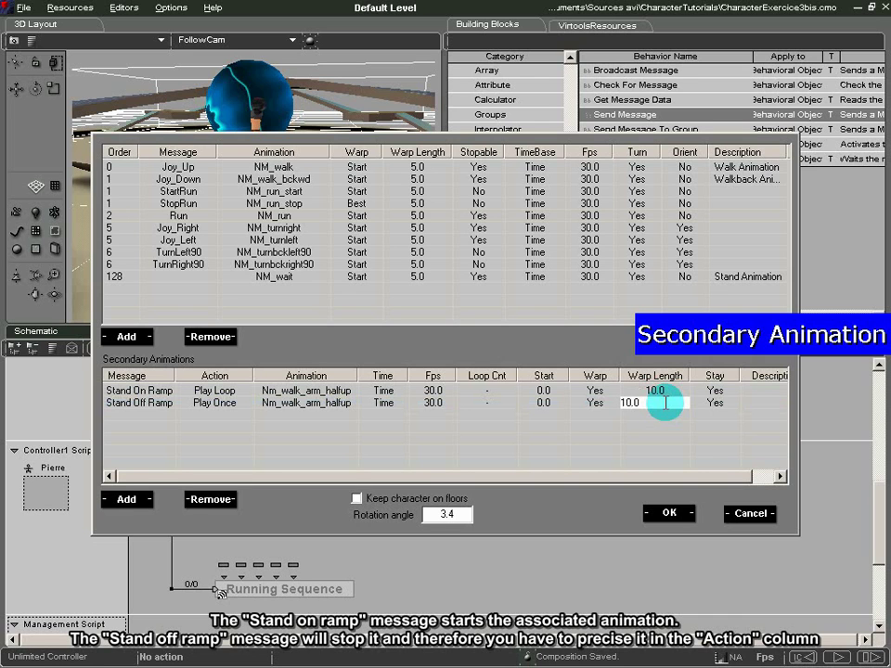
click(231, 405)
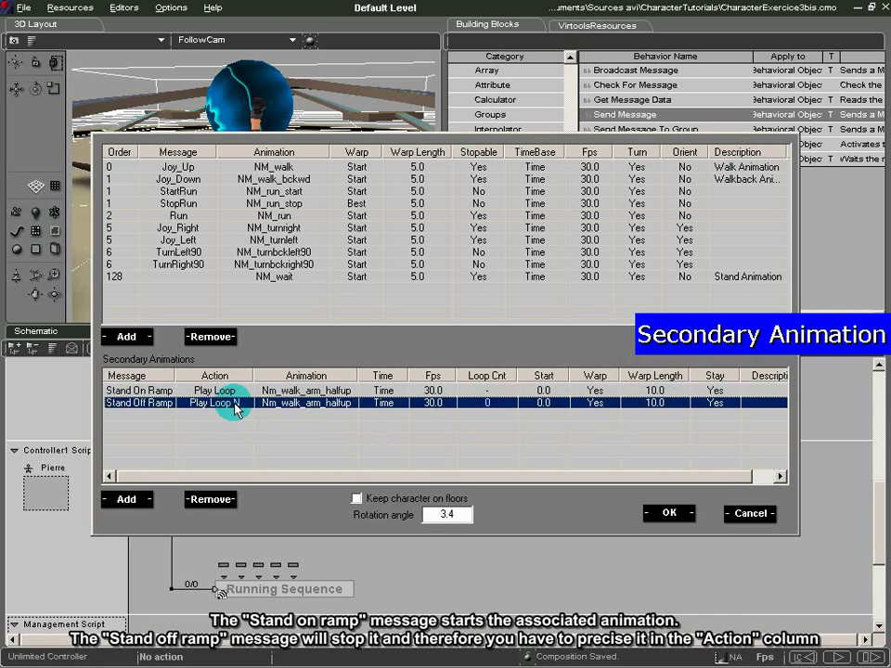
click(670, 515)
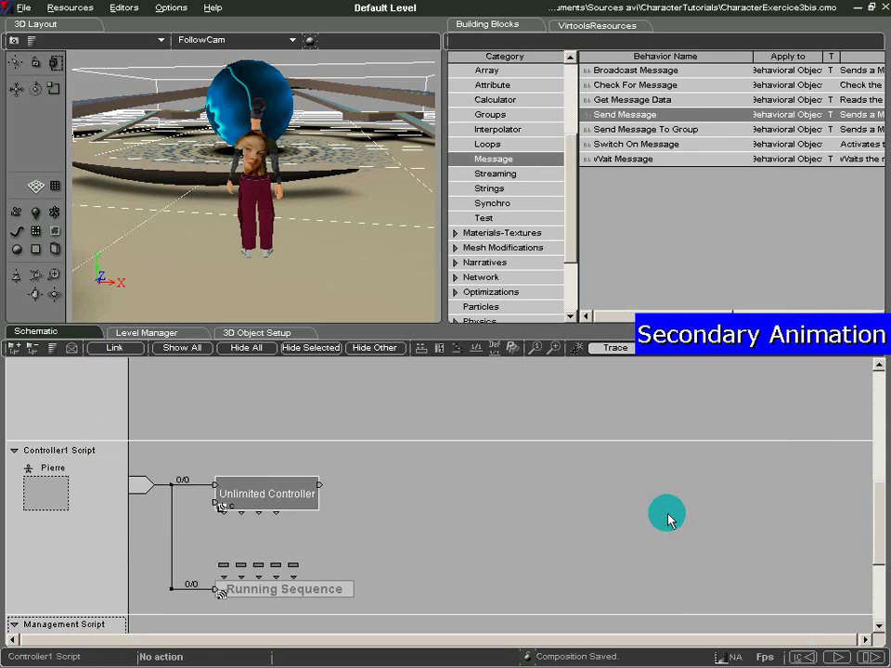
Reset the composition to its initial conditions and play it to test the secondary animations
click(804, 658)
click(838, 658)
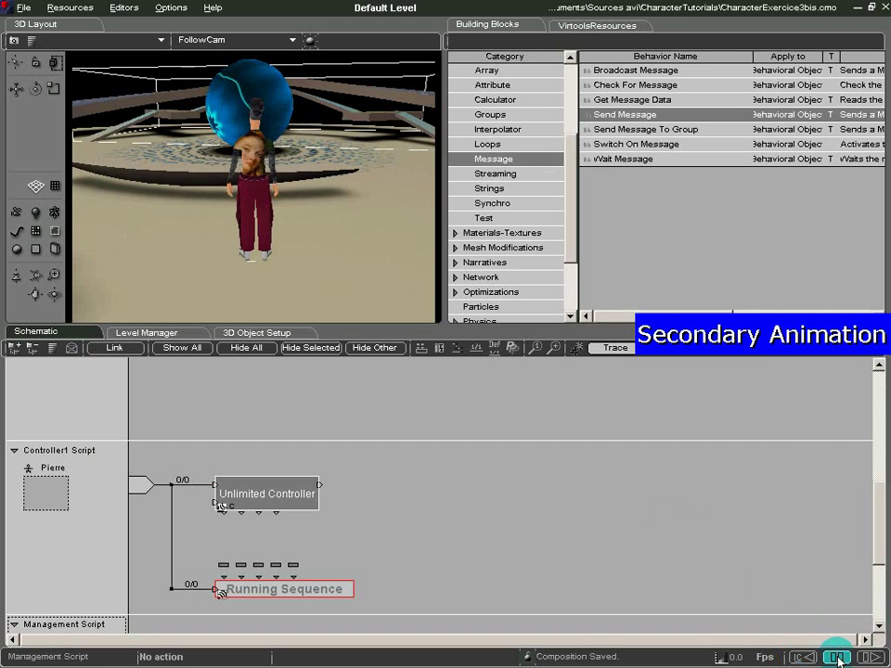